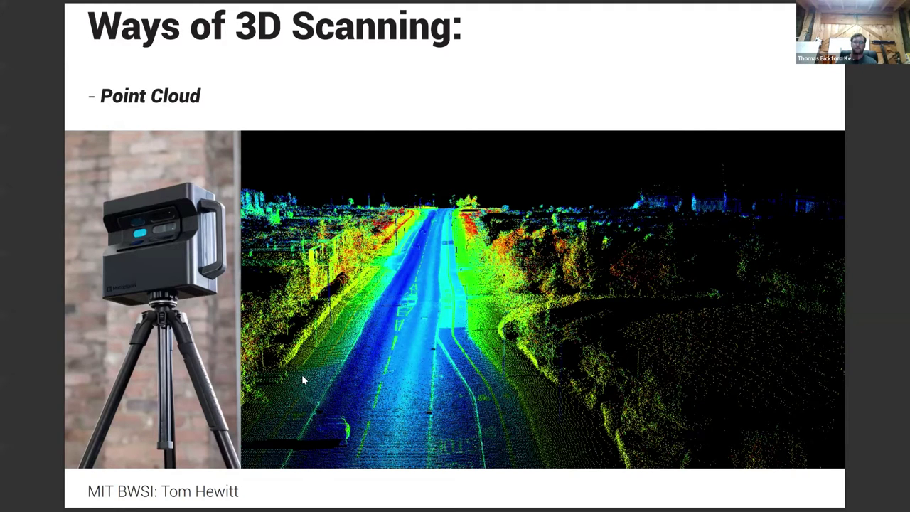
Step: Advance the shared presentation to the Point Cloud to Model slide
{"action": "key", "text": "Right"}
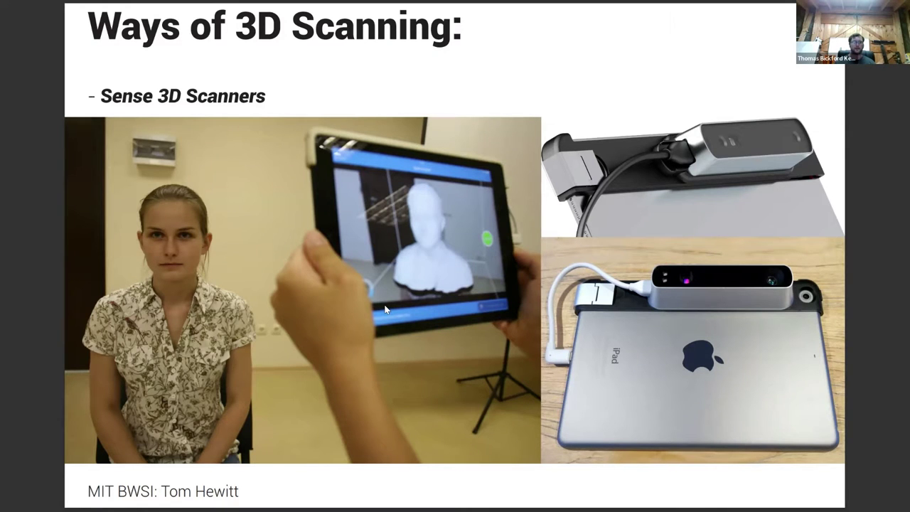
Step: Advance the slides past Turntable 3D Scanners to the Photogrammetry slide
{"action": "key", "text": "Right"}
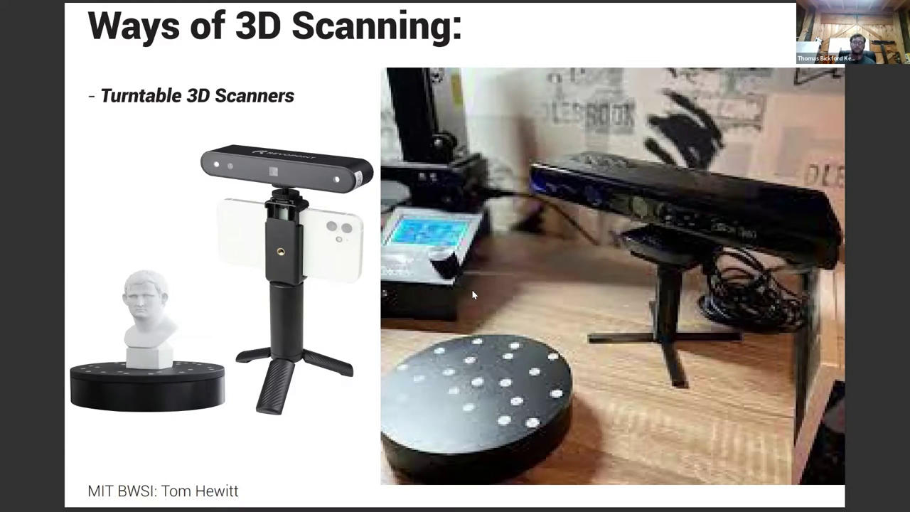
{"action": "key", "text": "Right"}
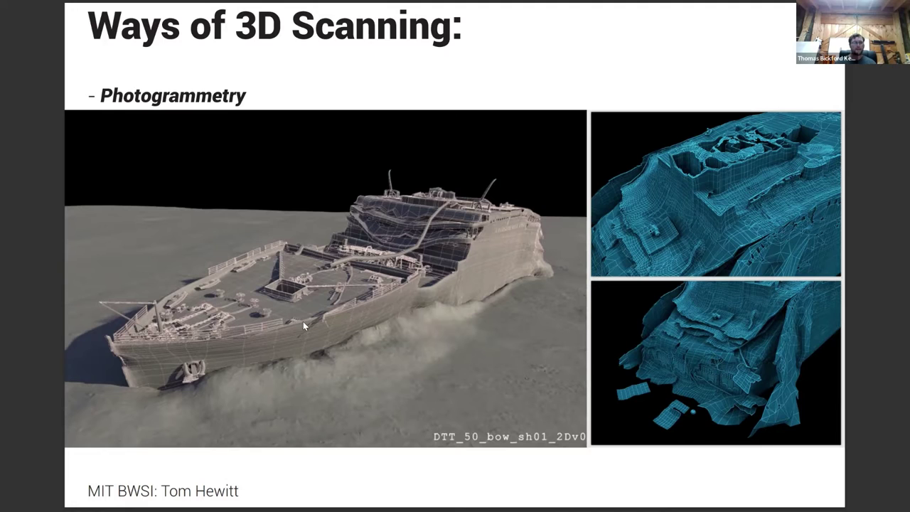
Step: Show the bowl camera-array diagram and camera-positions screenshot, then advance to Projection 3D Scanning examples
{"action": "key", "text": "Right"}
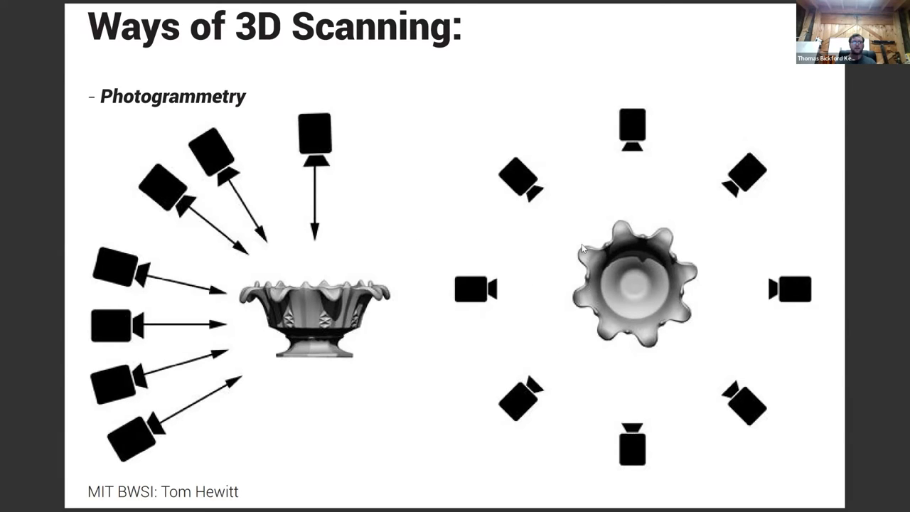
{"action": "left_click", "coordinate": [440, 369]}
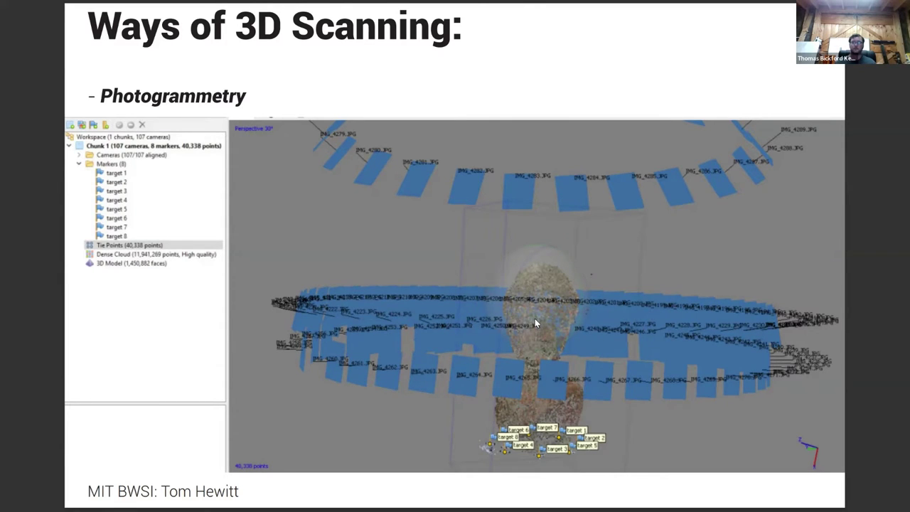
{"action": "key", "text": "Right"}
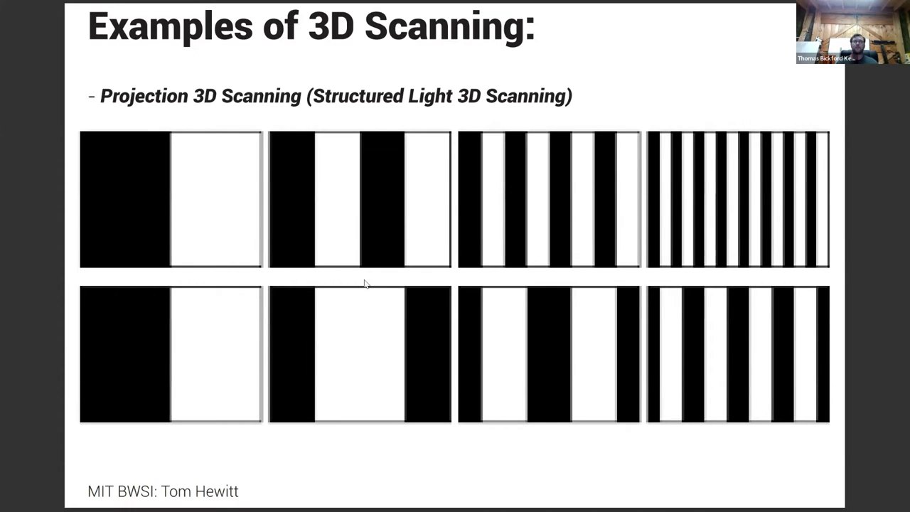
Step: Show the three-person point-cloud scan, then advance to the Figulo Ceramic 3D Printing slide
{"action": "key", "text": "Right"}
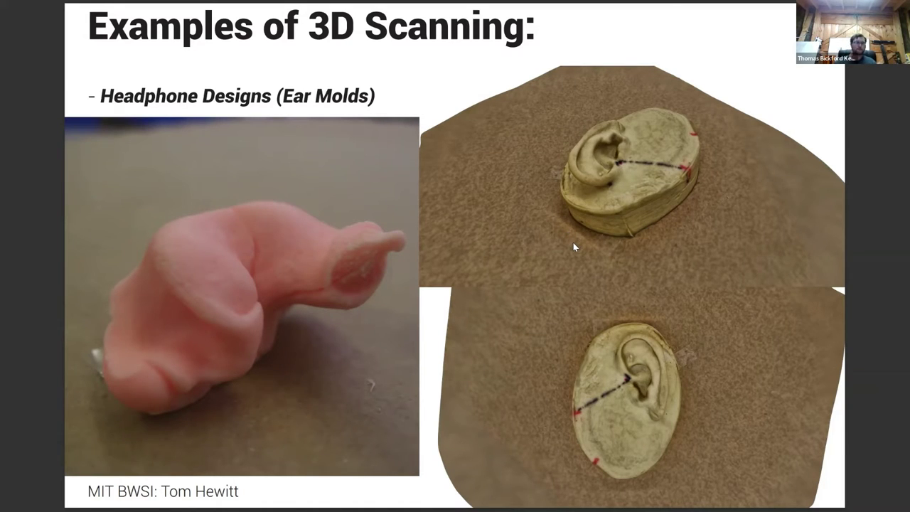
{"action": "key", "text": "Right"}
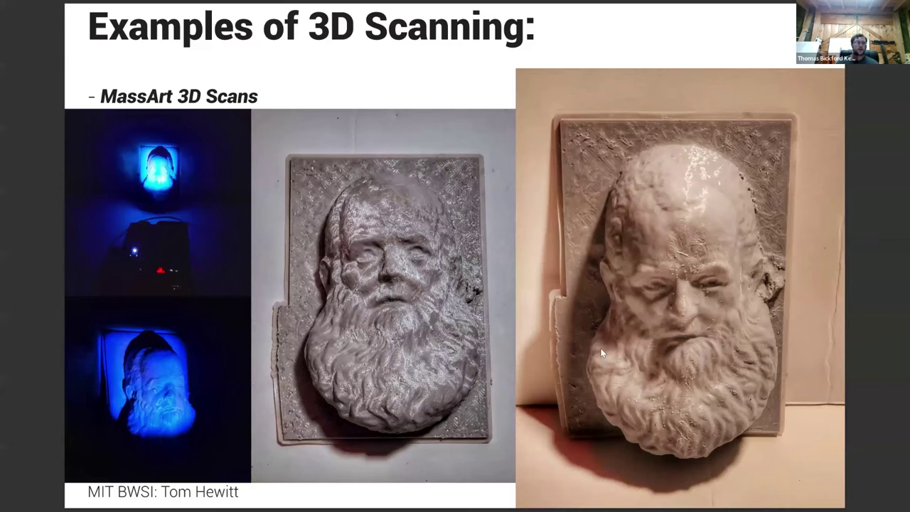
Step: Advance the shared slides to the Trex 3D Scans slide
{"action": "key", "text": "Right"}
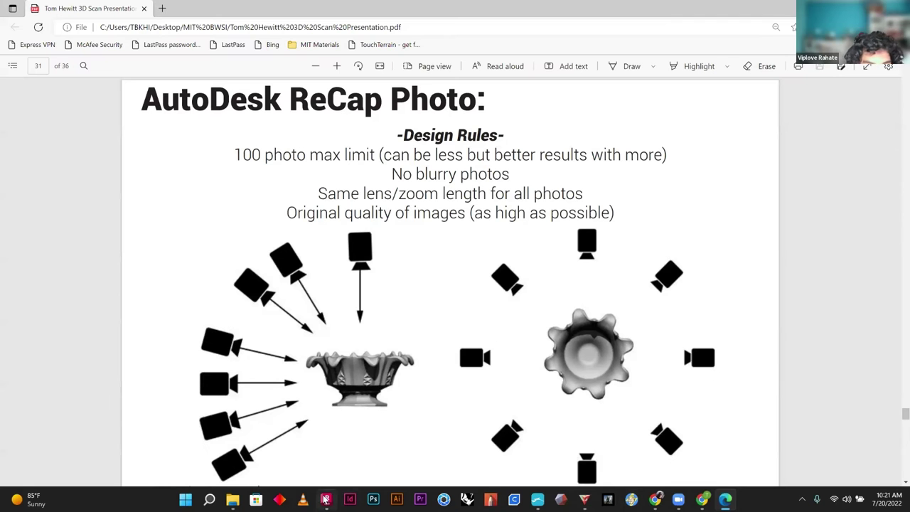
Step: Bring the ReCap Photo project dashboard forward on the shared screen
{"action": "left_click", "coordinate": [325, 500]}
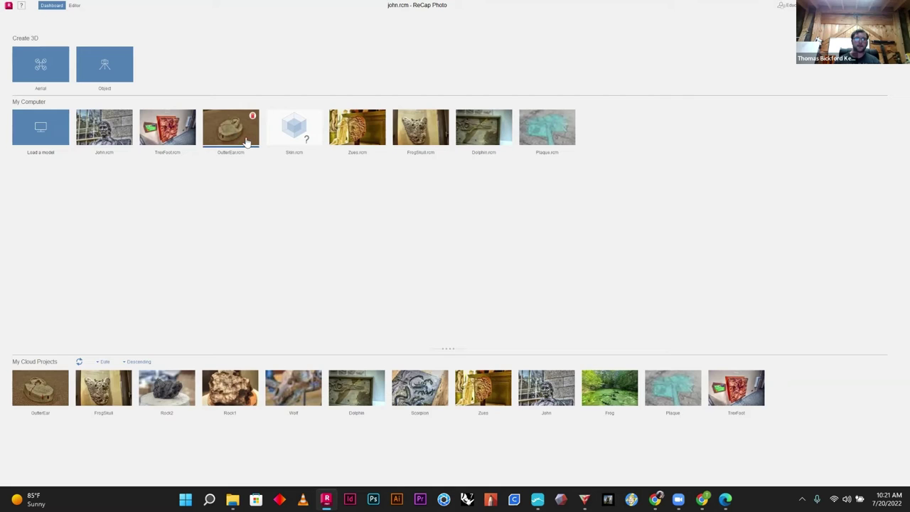
Step: Open OutterEar.rcm in the editor and inspect the textured ear model from several angles
{"action": "left_click", "coordinate": [248, 142]}
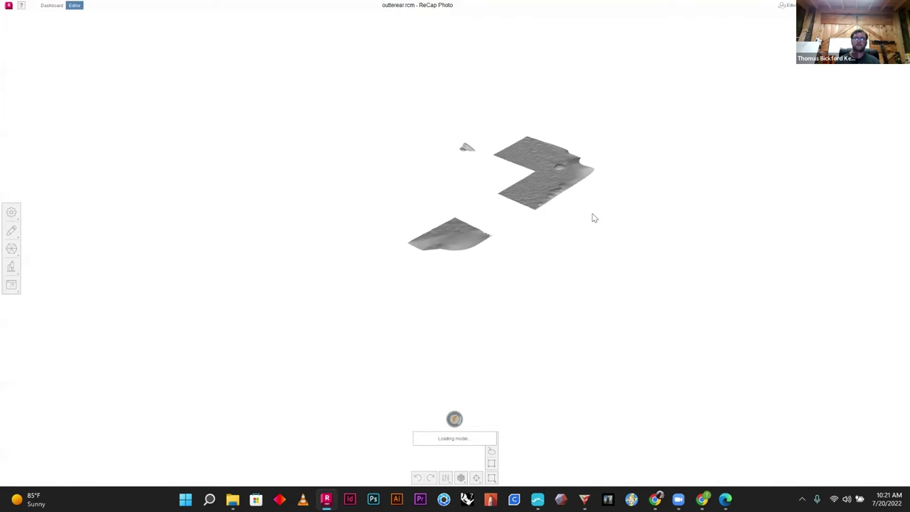
{"action": "scroll", "coordinate": [340, 177], "scroll_direction": "up", "scroll_amount": 5}
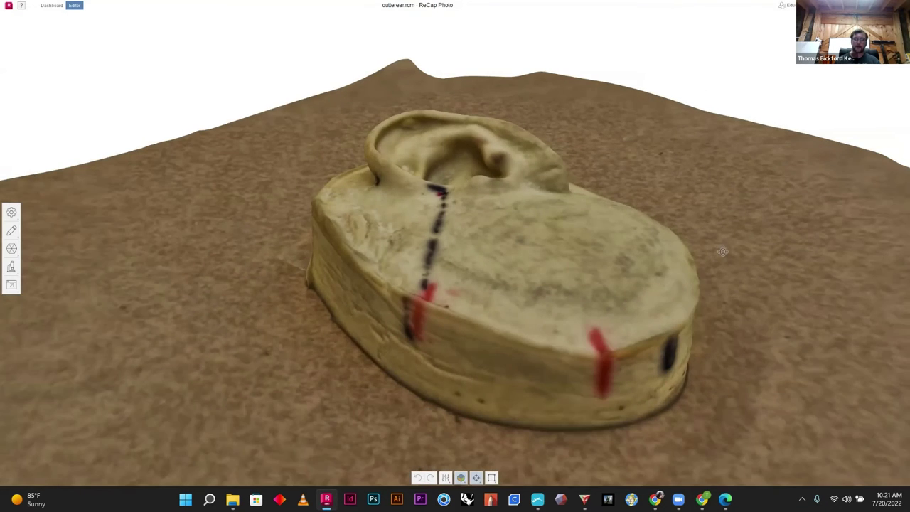
{"action": "left_click_drag", "start_coordinate": [723, 251], "coordinate": [721, 249]}
{"action": "scroll", "coordinate": [654, 203], "scroll_direction": "down", "scroll_amount": 5}
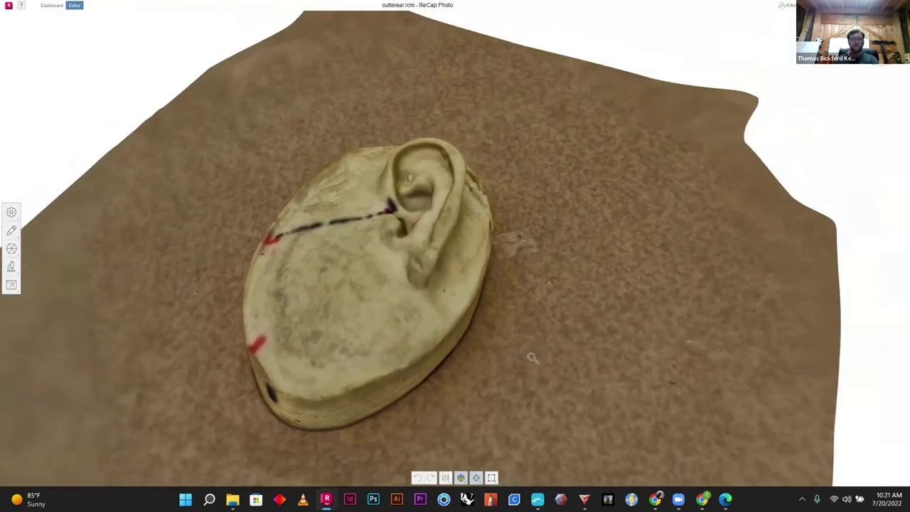
{"action": "left_click_drag", "start_coordinate": [579, 348], "coordinate": [578, 347]}
{"action": "scroll", "coordinate": [538, 213], "scroll_direction": "up", "scroll_amount": 2}
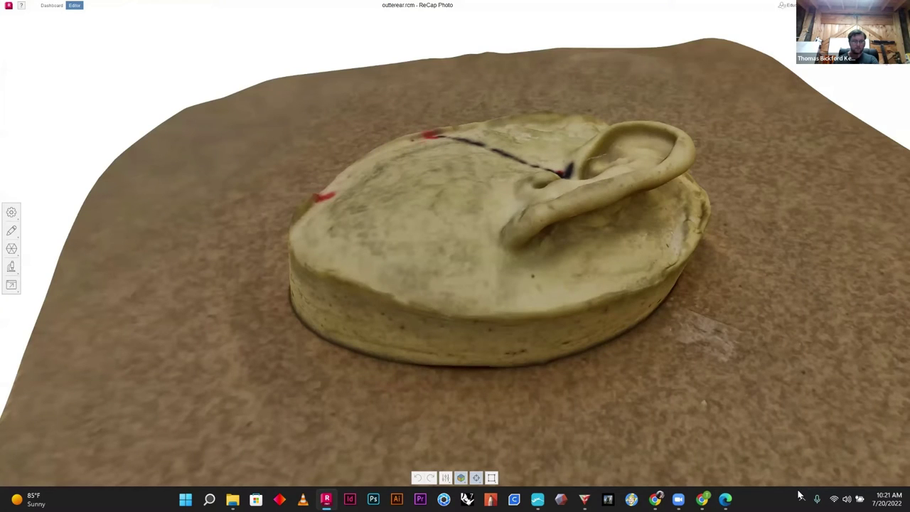
Step: Display the ear model with plain grey shading and orbit around its side
{"action": "left_click", "coordinate": [461, 478]}
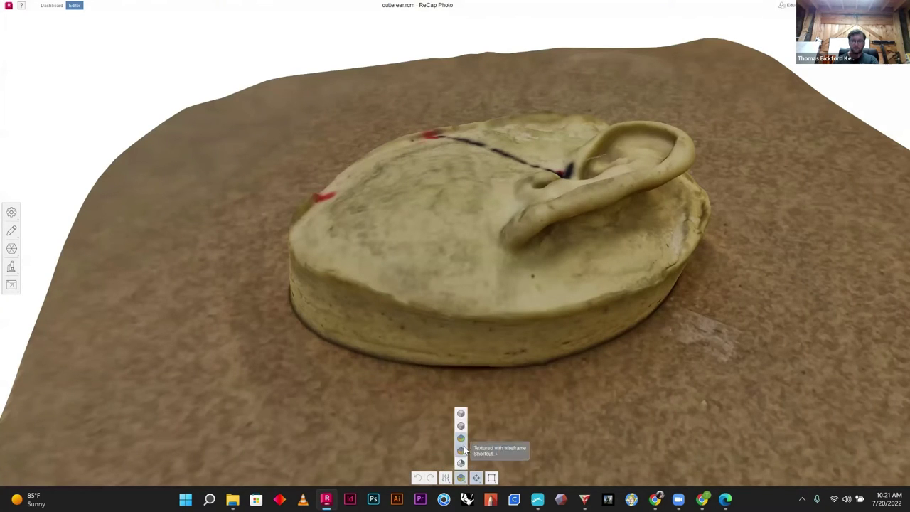
{"action": "left_click", "coordinate": [460, 416]}
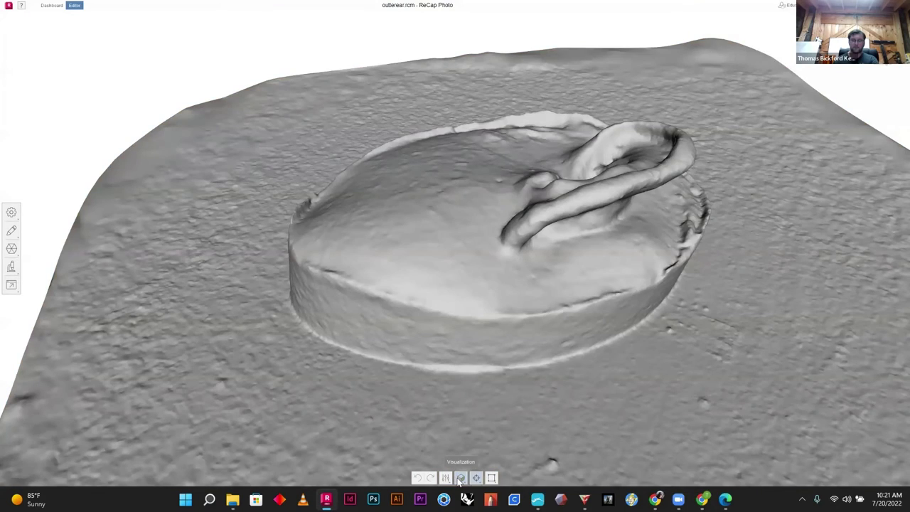
{"action": "left_click_drag", "start_coordinate": [660, 347], "coordinate": [637, 356]}
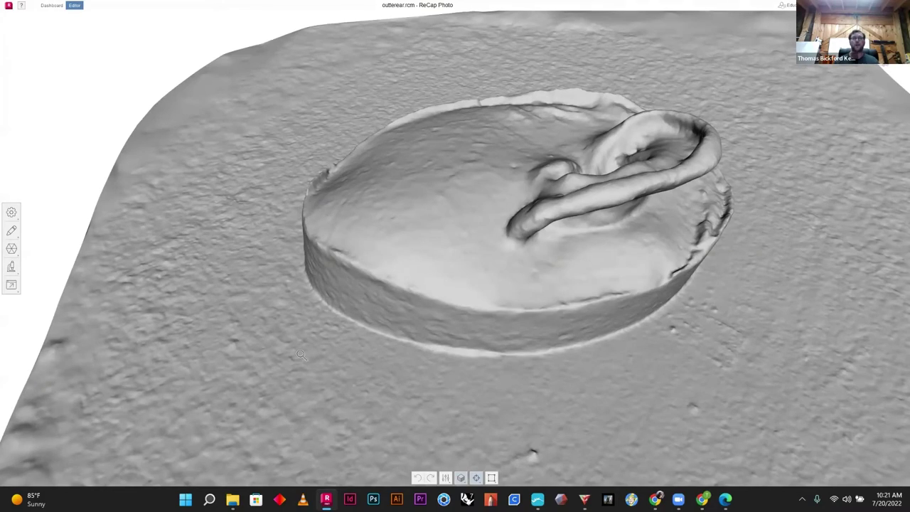
{"action": "left_click_drag", "start_coordinate": [303, 355], "coordinate": [302, 355]}
{"action": "left_click_drag", "start_coordinate": [393, 321], "coordinate": [220, 324]}
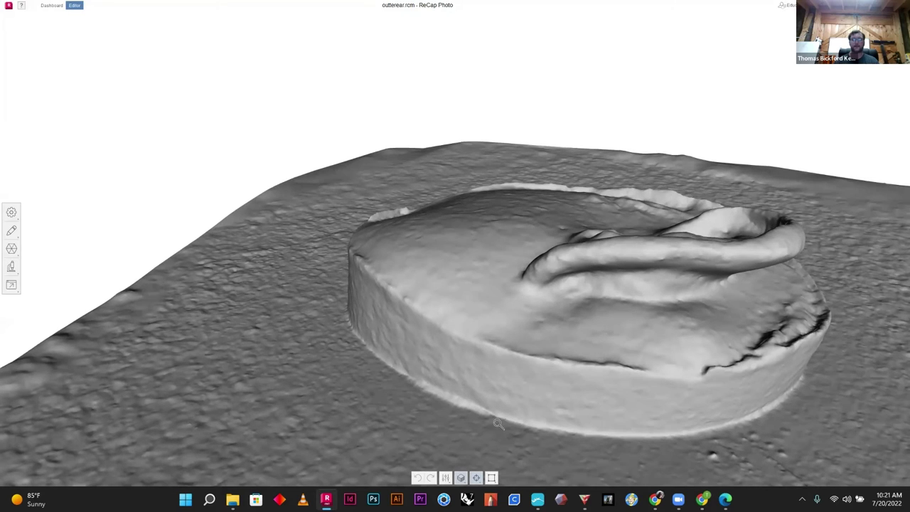
Step: Switch the ear model to wireframe display, view it, and return to the dashboard
{"action": "left_click", "coordinate": [461, 478]}
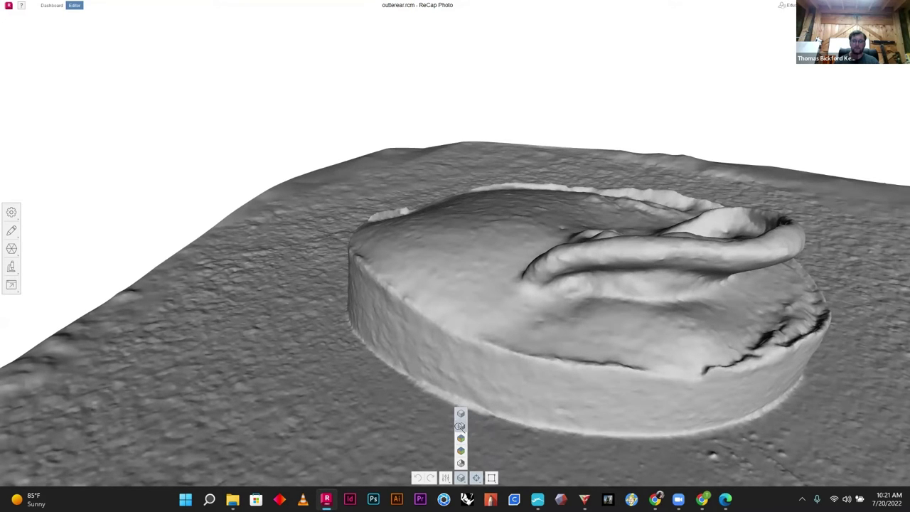
{"action": "left_click", "coordinate": [461, 426]}
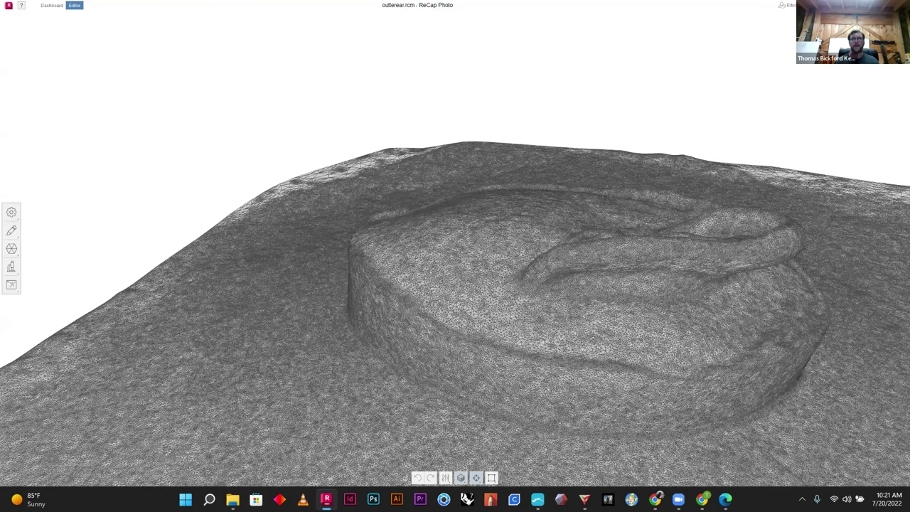
{"action": "left_click_drag", "start_coordinate": [522, 355], "coordinate": [244, 273]}
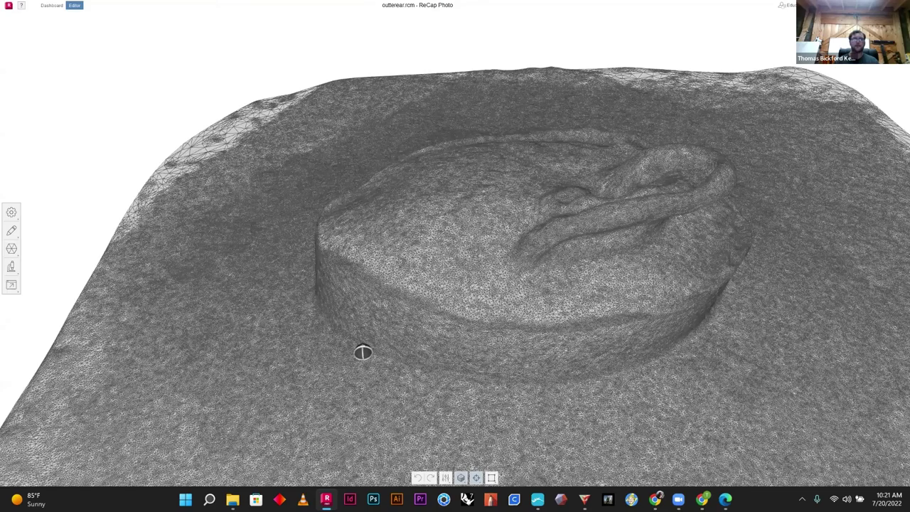
{"action": "left_click_drag", "start_coordinate": [505, 347], "coordinate": [61, 5]}
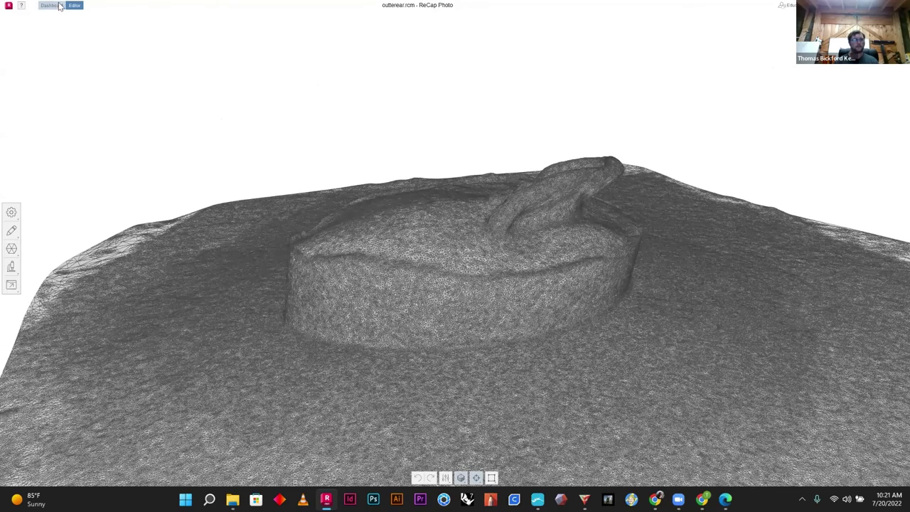
{"action": "left_click", "coordinate": [61, 6]}
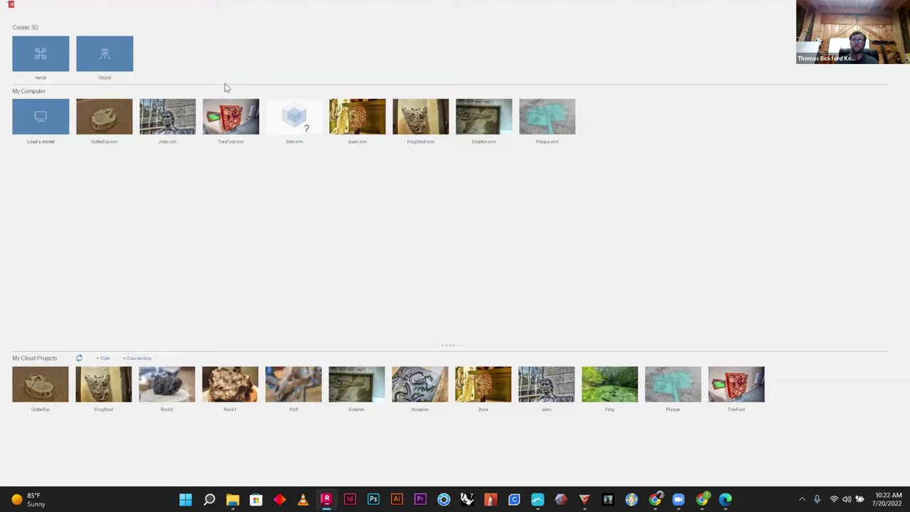
Step: Start a new object scan and browse to the MIT BWSI > Zues photo folder
{"action": "left_click", "coordinate": [114, 66]}
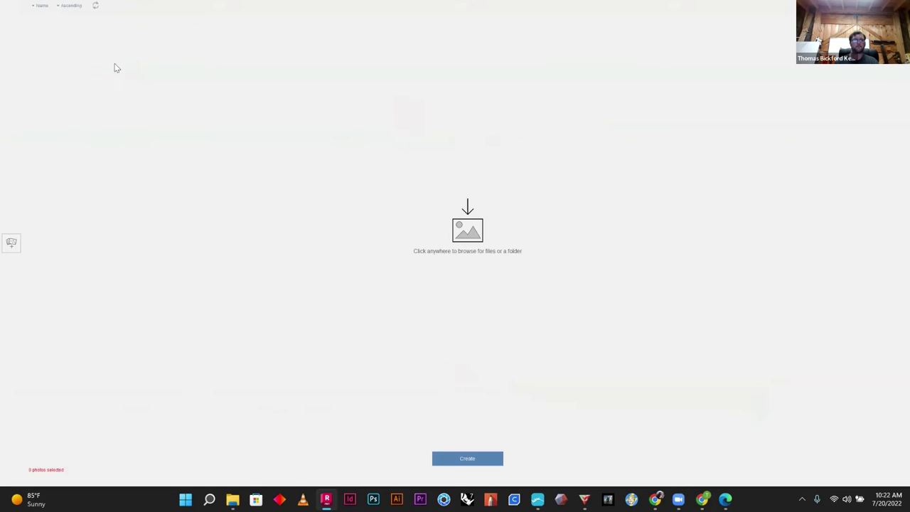
{"action": "left_click", "coordinate": [446, 289]}
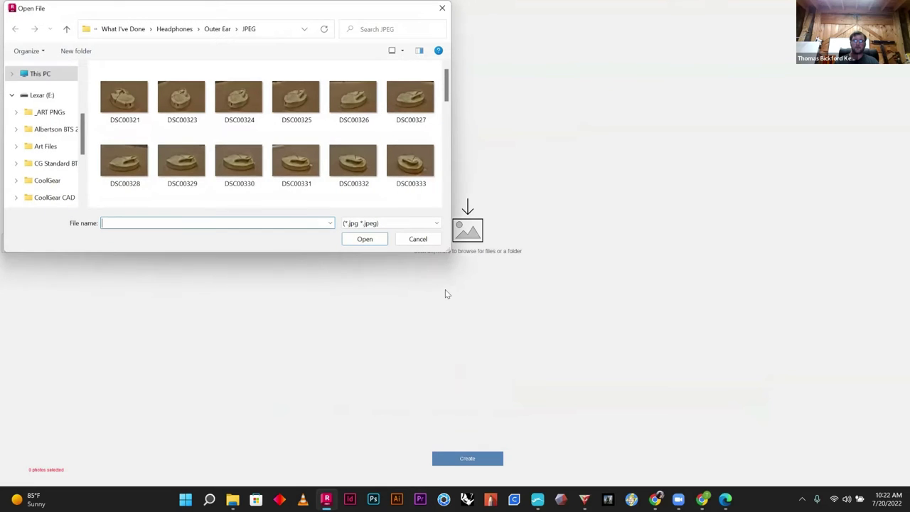
{"action": "left_click", "coordinate": [125, 30]}
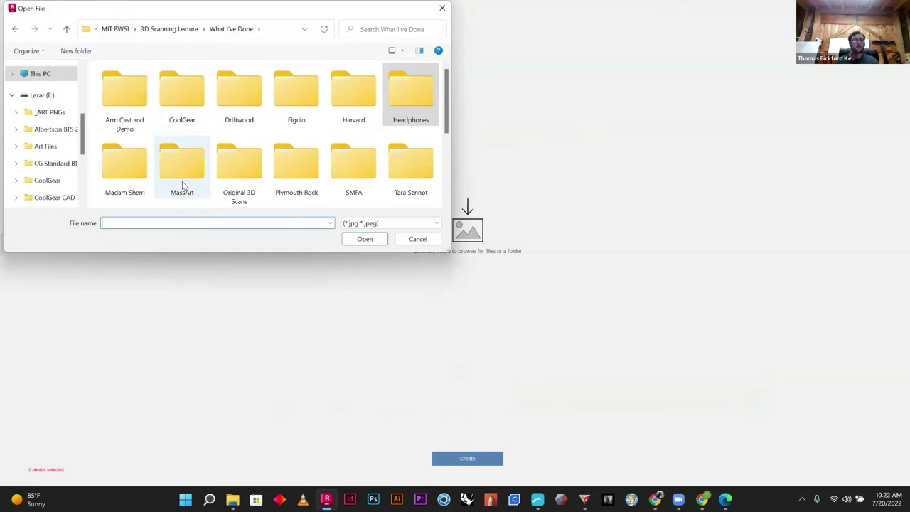
{"action": "left_click", "coordinate": [171, 29]}
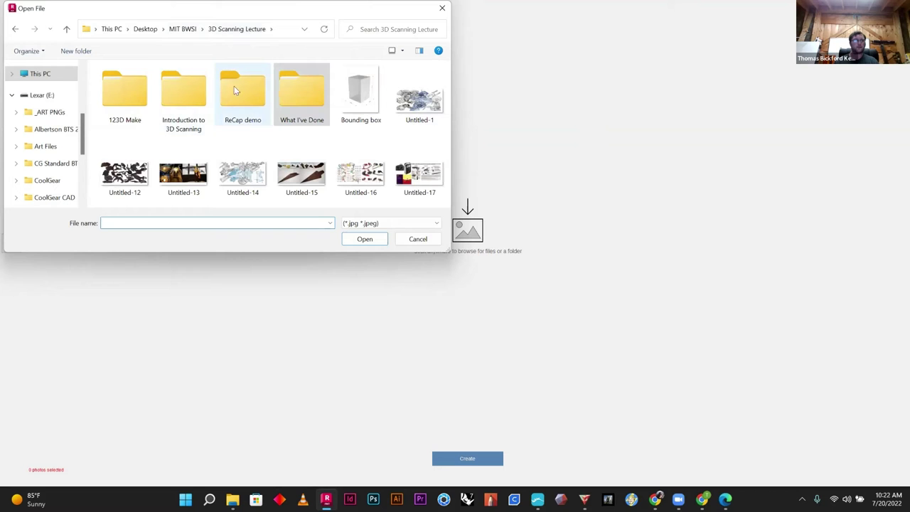
{"action": "left_click", "coordinate": [182, 30]}
{"action": "double_click", "coordinate": [182, 93]}
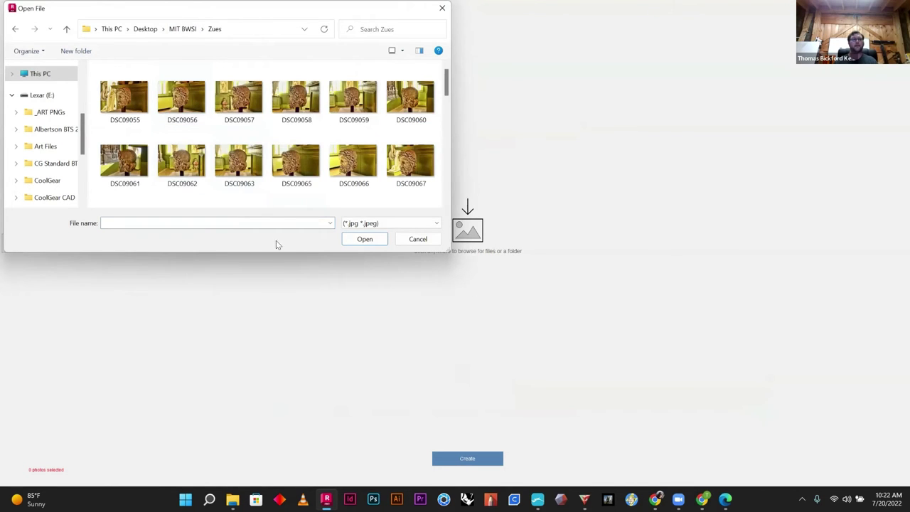
Step: Select photos DSC09055 through DSC09120 and import them
{"action": "left_click_drag", "start_coordinate": [304, 444], "coordinate": [314, 444]}
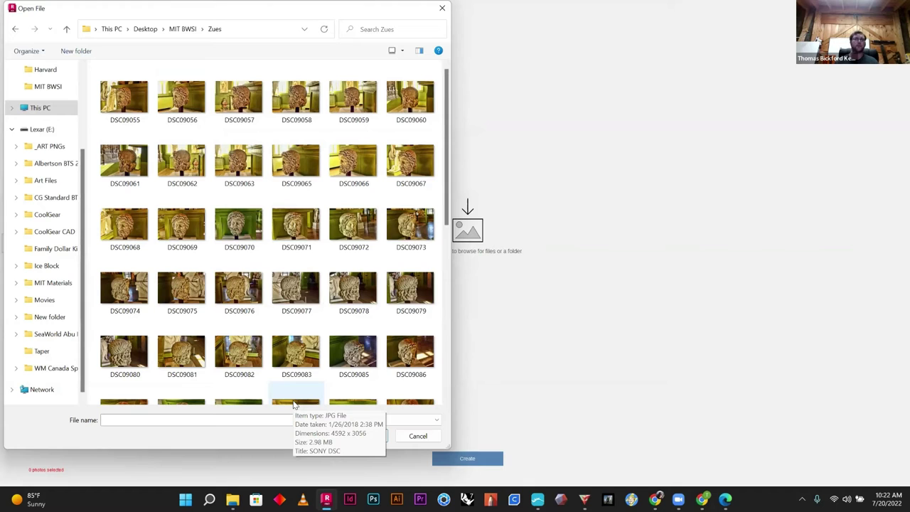
{"action": "left_click", "coordinate": [114, 121]}
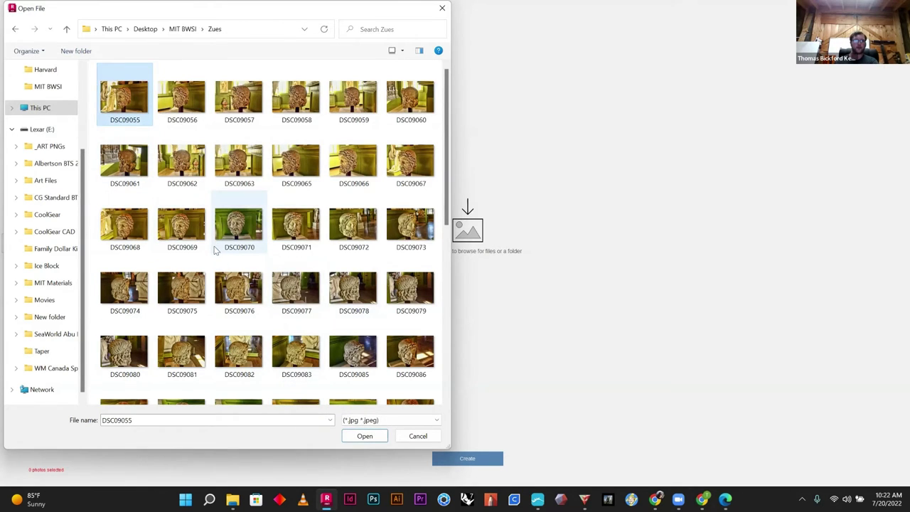
{"action": "scroll", "coordinate": [215, 250], "scroll_direction": "down", "scroll_amount": 5}
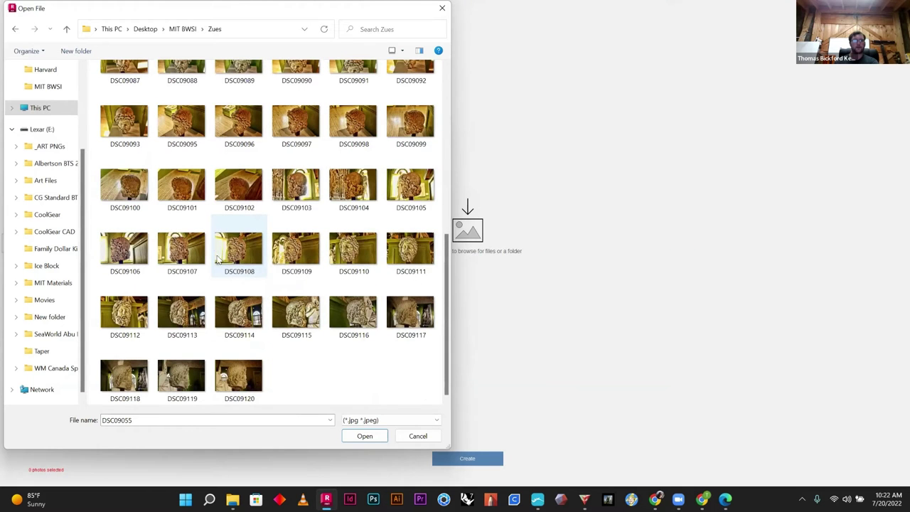
{"action": "left_click", "coordinate": [256, 372], "text": "shift"}
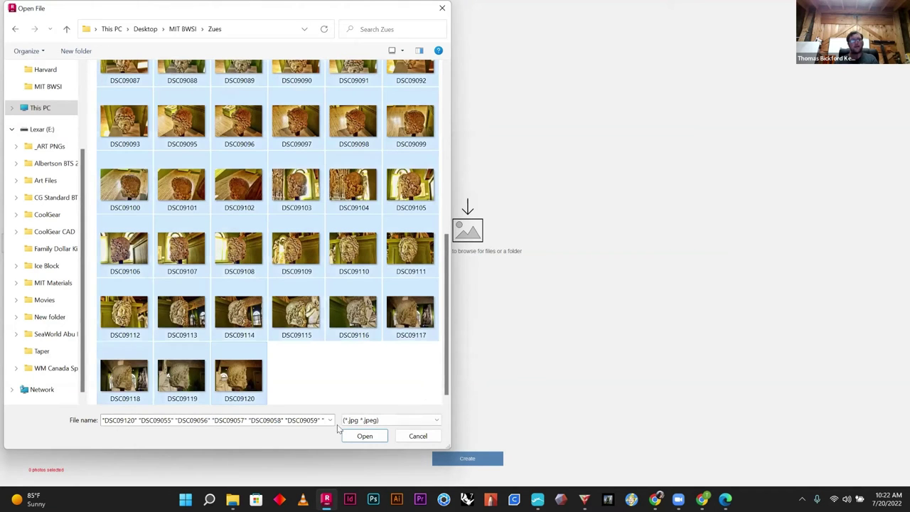
{"action": "left_click", "coordinate": [360, 435]}
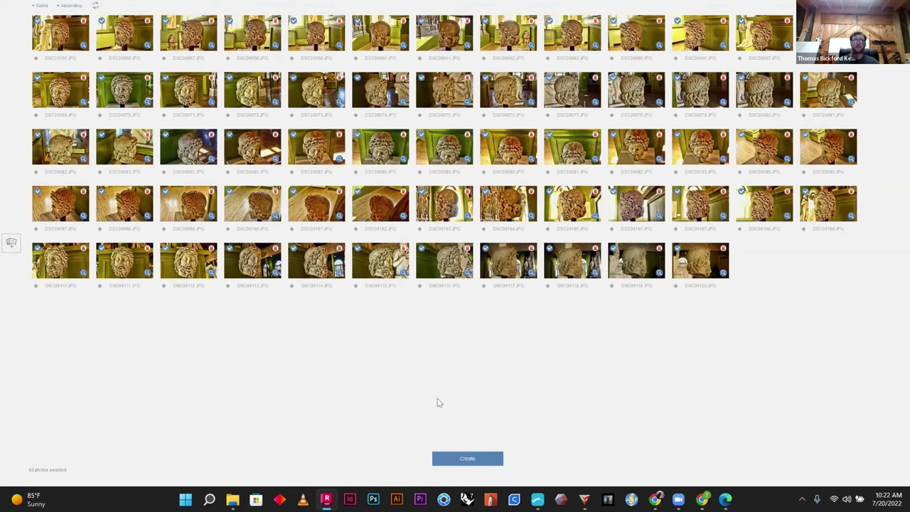
Step: Create a project from the photos, saving it to the ADrive My Data cloud folder
{"action": "left_click", "coordinate": [441, 459]}
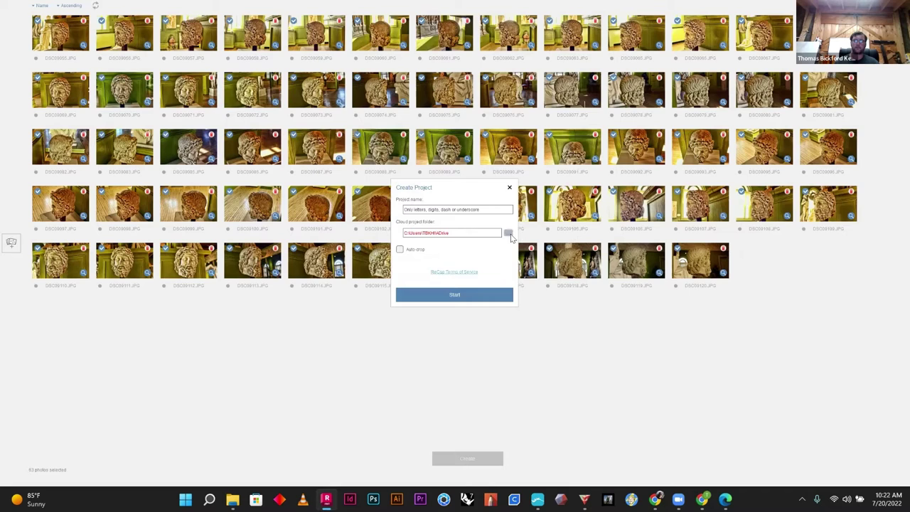
{"action": "left_click", "coordinate": [509, 234]}
{"action": "left_click", "coordinate": [523, 65]}
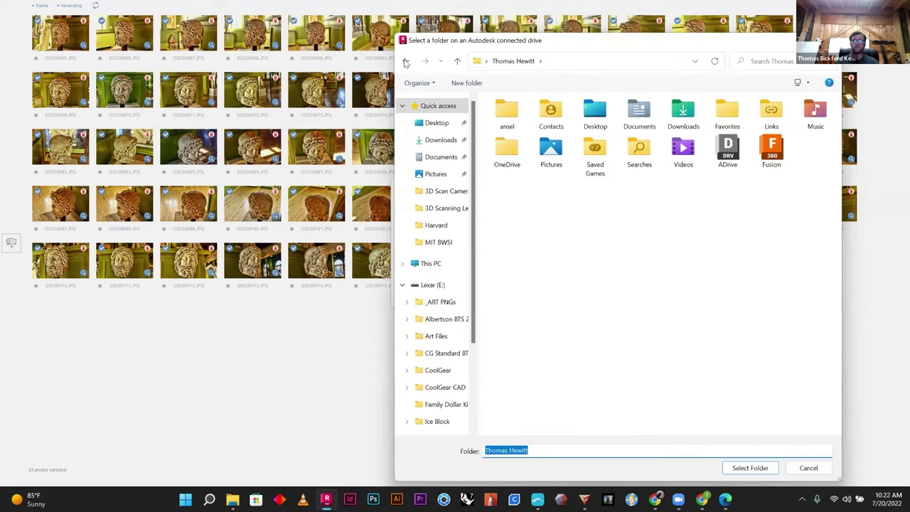
{"action": "left_click", "coordinate": [405, 62]}
{"action": "double_click", "coordinate": [505, 116]}
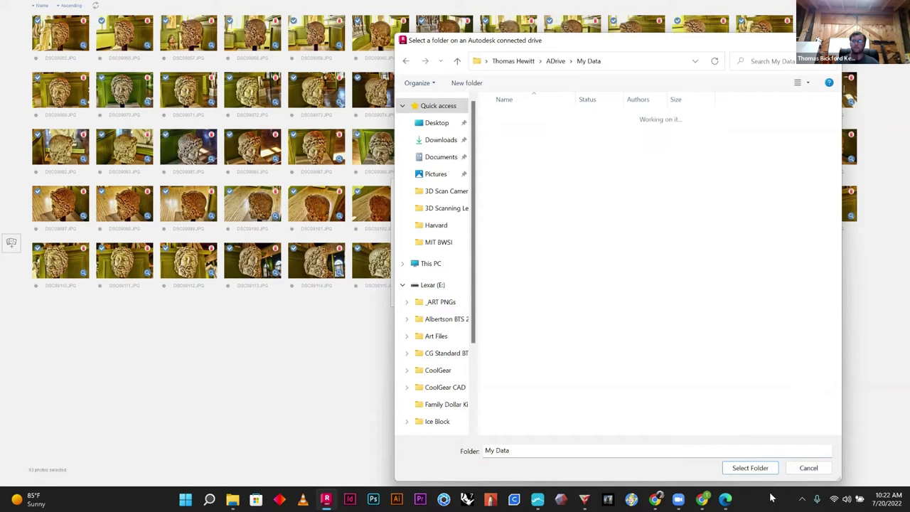
{"action": "left_click", "coordinate": [730, 466]}
Step: Name the project Zues2 and start processing it
{"action": "left_click", "coordinate": [439, 207]}
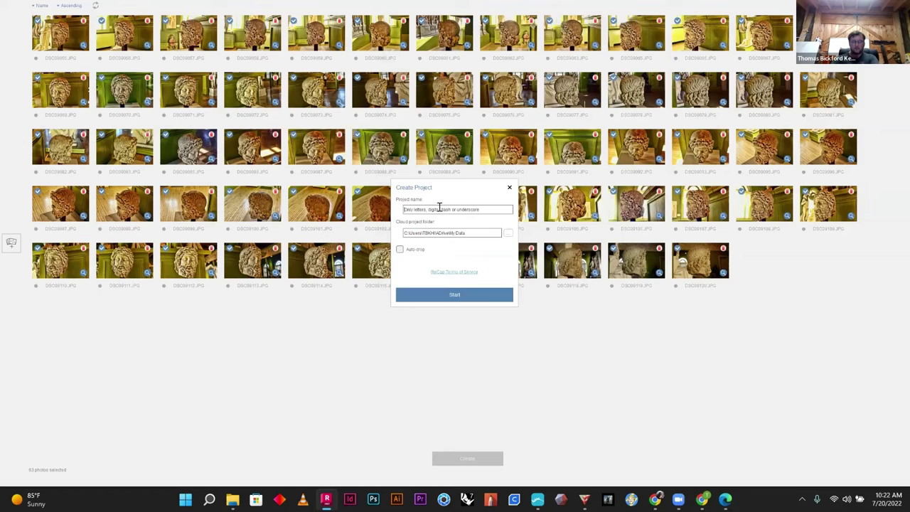
{"action": "type", "text": "Zues2"}
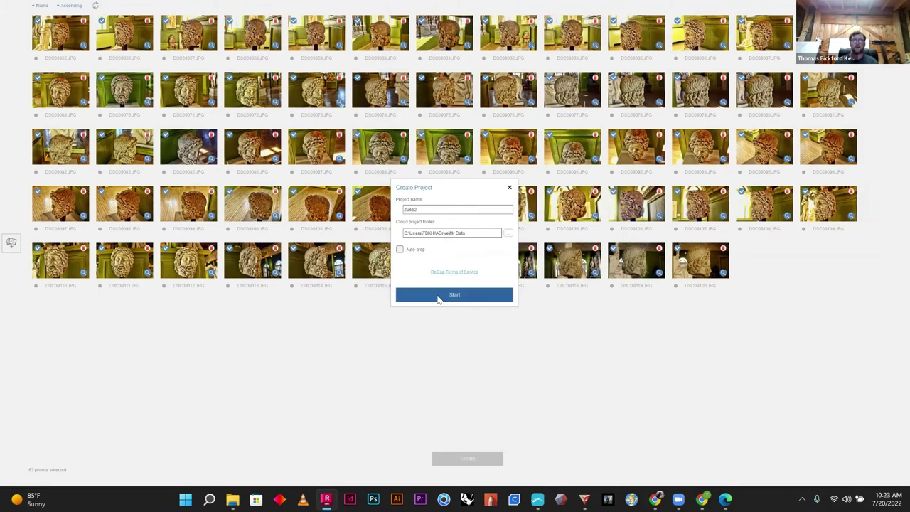
{"action": "left_click", "coordinate": [438, 297]}
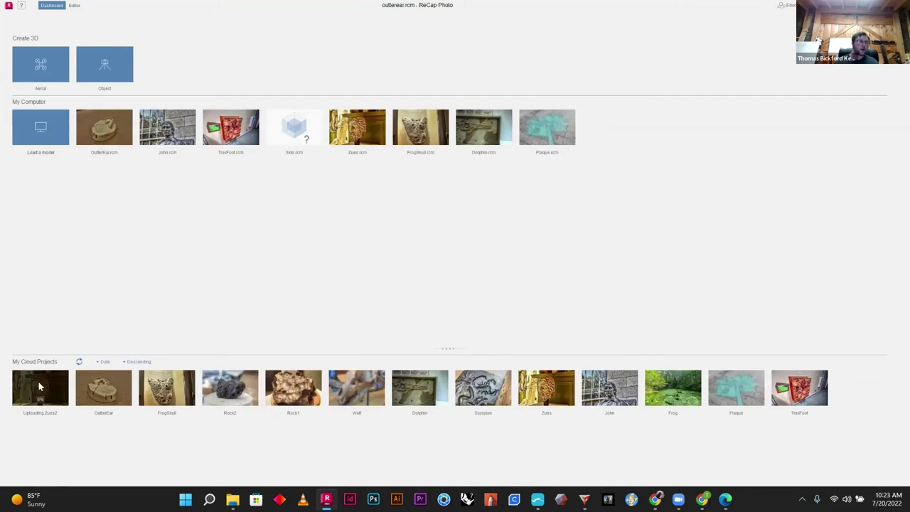
Step: Check the ReCap Photo slide, then dismiss the welcome screen and open Zues.rcm
{"action": "key", "text": "alt+Tab"}
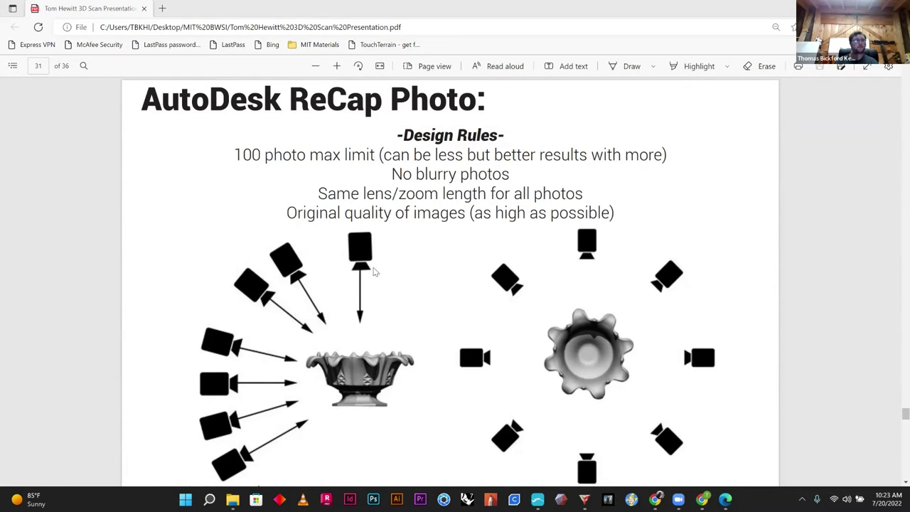
{"action": "key", "text": "alt+Tab"}
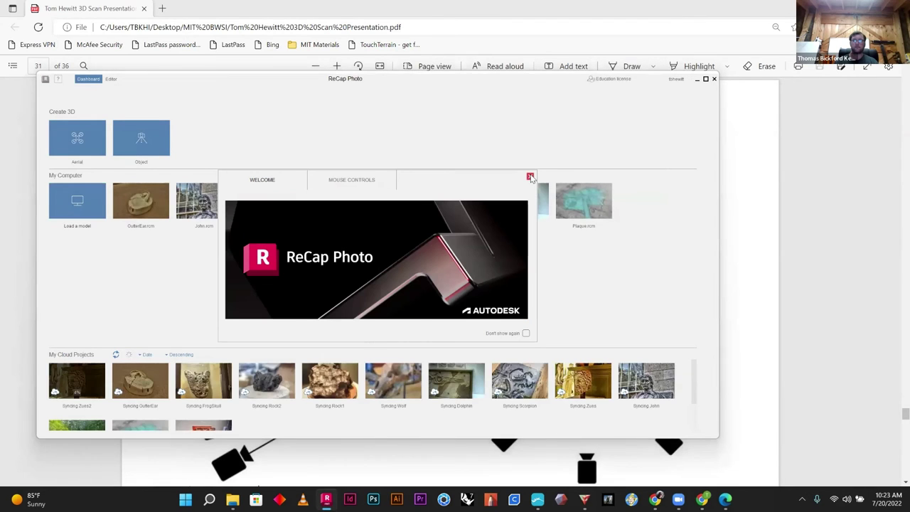
{"action": "left_click", "coordinate": [529, 176]}
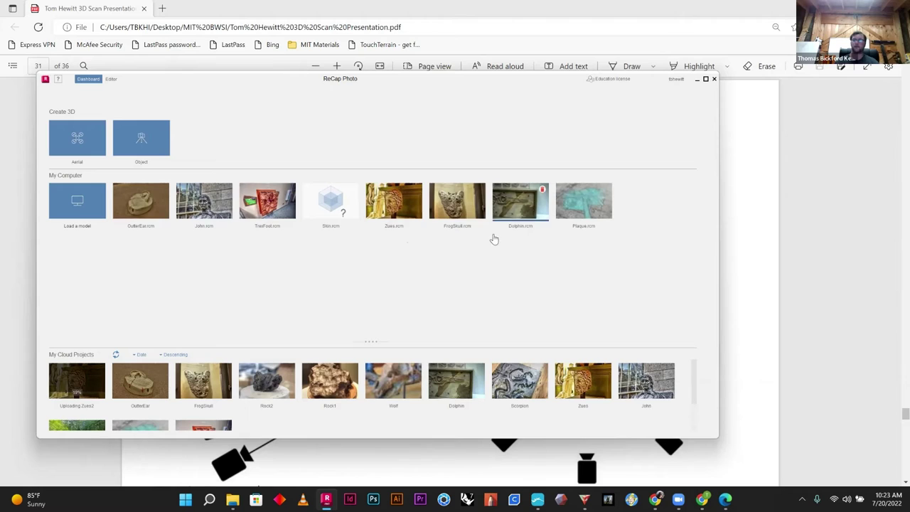
{"action": "left_click", "coordinate": [407, 212]}
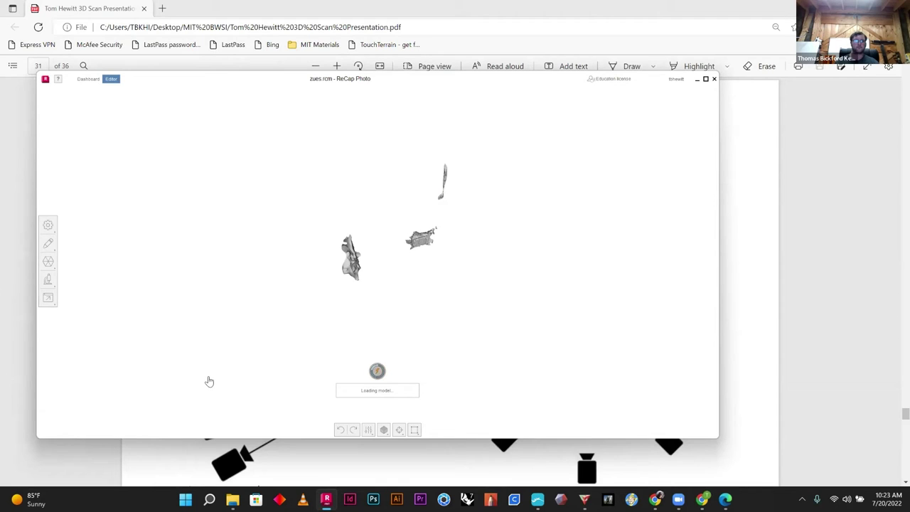
Step: Maximize the editor, zoom in on the Zeus bust and orbit to its left profile
{"action": "left_click", "coordinate": [705, 79]}
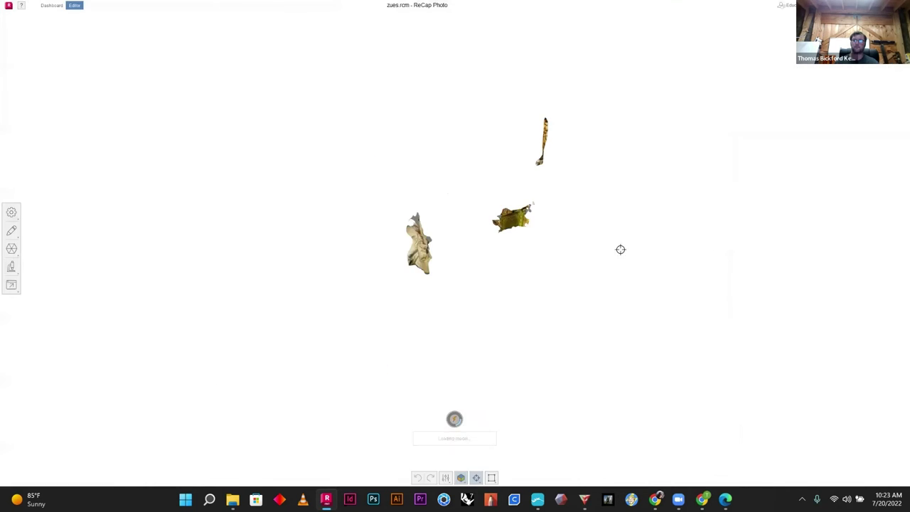
{"action": "scroll", "coordinate": [530, 218], "scroll_direction": "up", "scroll_amount": 5}
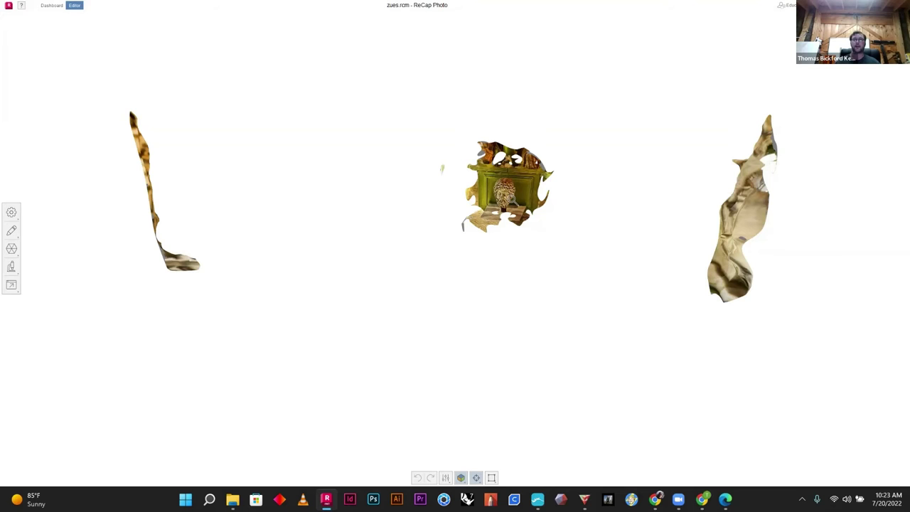
{"action": "scroll", "coordinate": [509, 201], "scroll_direction": "up", "scroll_amount": 2}
{"action": "scroll", "coordinate": [509, 201], "scroll_direction": "up", "scroll_amount": 4}
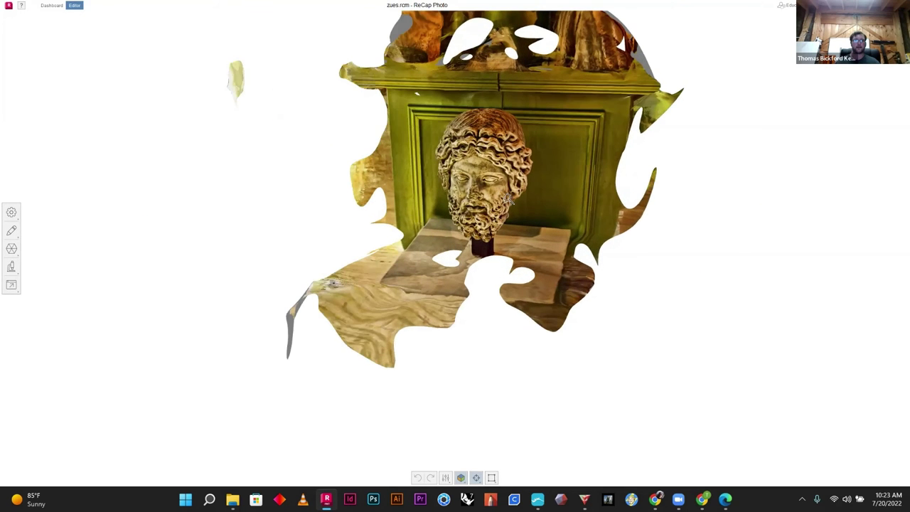
{"action": "scroll", "coordinate": [507, 199], "scroll_direction": "up", "scroll_amount": 5}
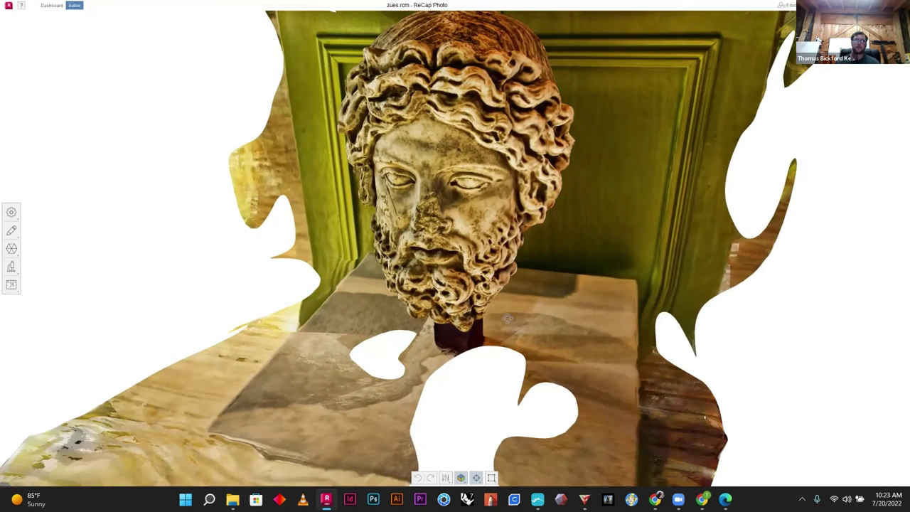
{"action": "left_click_drag", "start_coordinate": [508, 318], "coordinate": [564, 410]}
{"action": "left_click", "coordinate": [461, 477]}
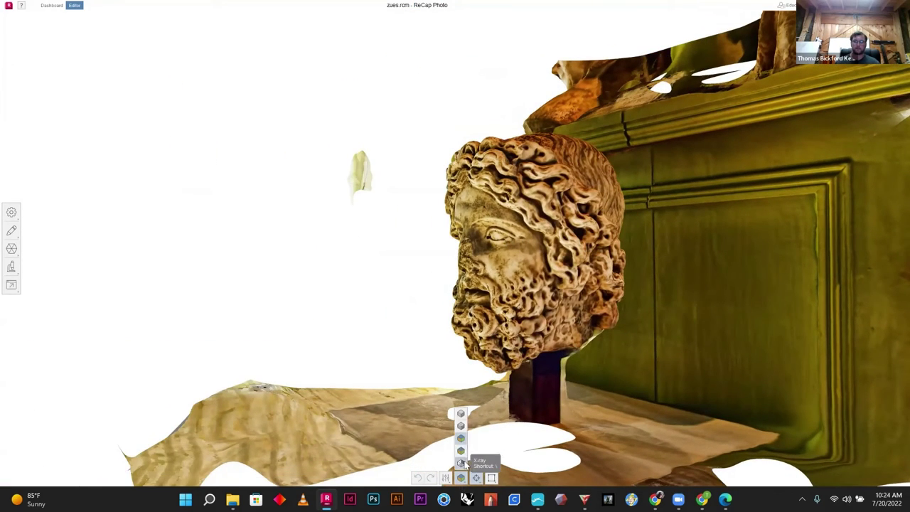
Step: Show the bust as plain grey mesh and orbit to look down on it from above
{"action": "left_click", "coordinate": [461, 425]}
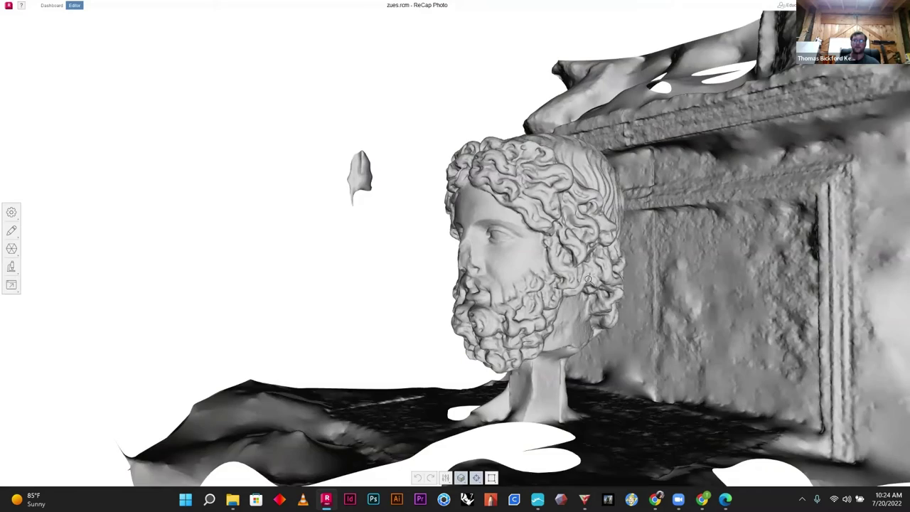
{"action": "scroll", "coordinate": [588, 278], "scroll_direction": "up", "scroll_amount": 3}
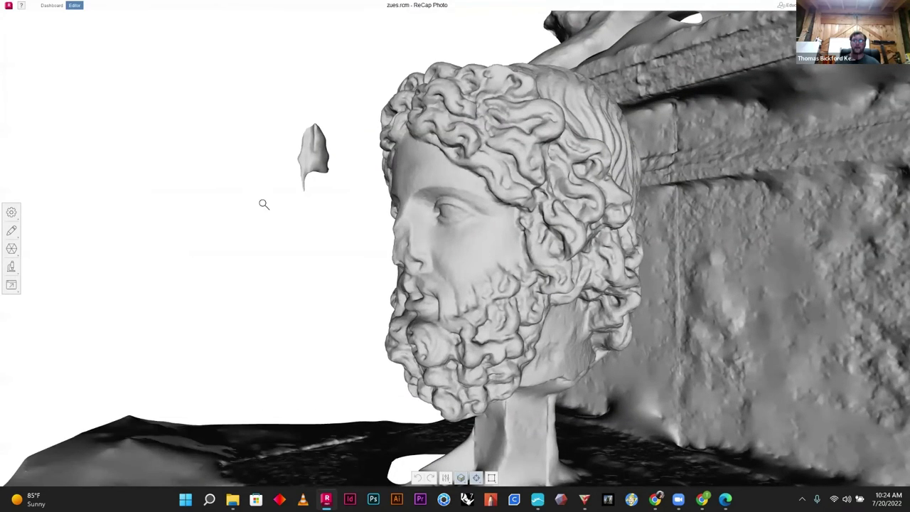
{"action": "left_click_drag", "start_coordinate": [264, 204], "coordinate": [549, 246]}
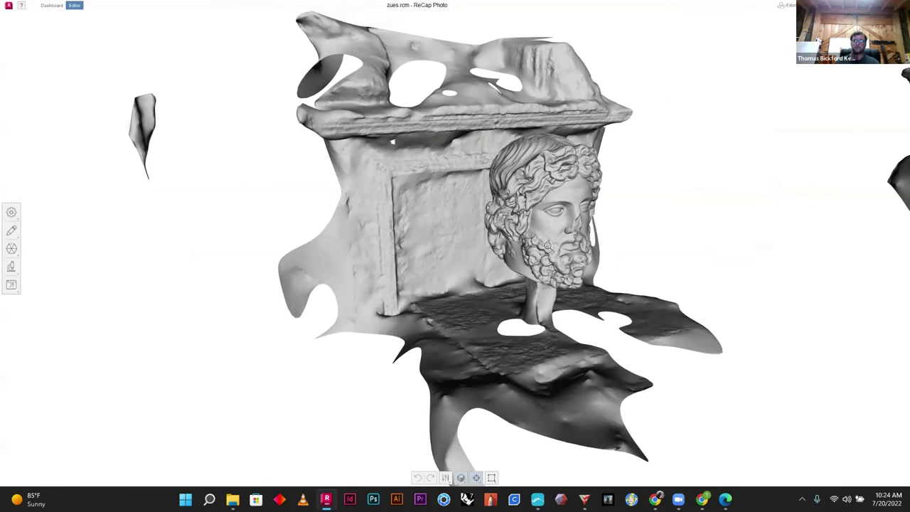
{"action": "scroll", "coordinate": [583, 238], "scroll_direction": "up", "scroll_amount": 2}
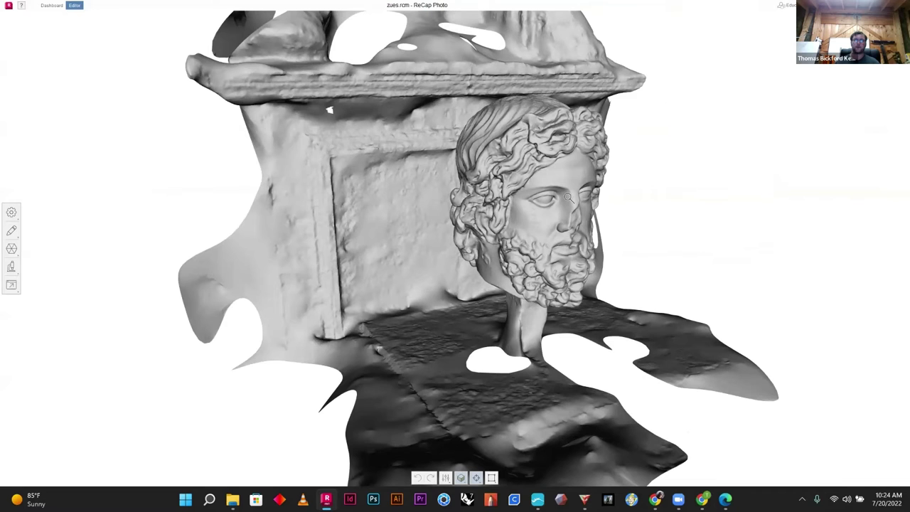
{"action": "left_click_drag", "start_coordinate": [629, 266], "coordinate": [559, 346]}
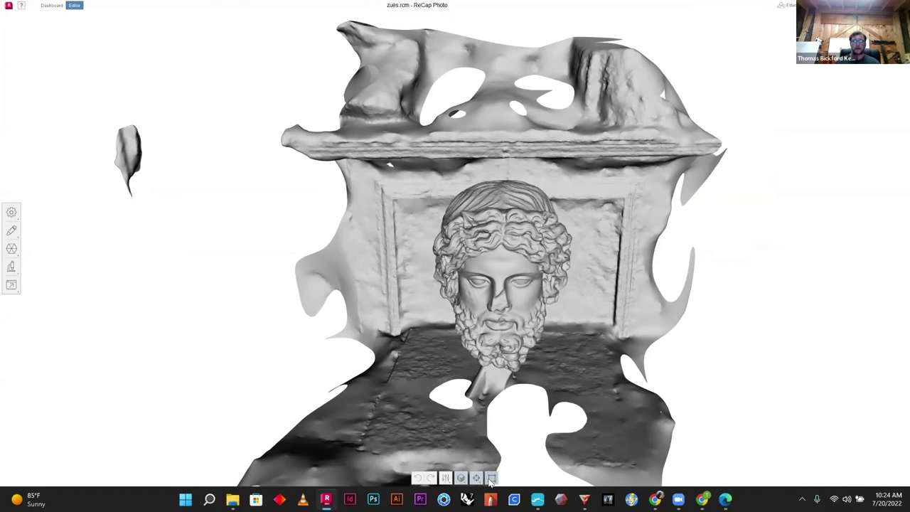
{"action": "left_click_drag", "start_coordinate": [560, 235], "coordinate": [560, 286]}
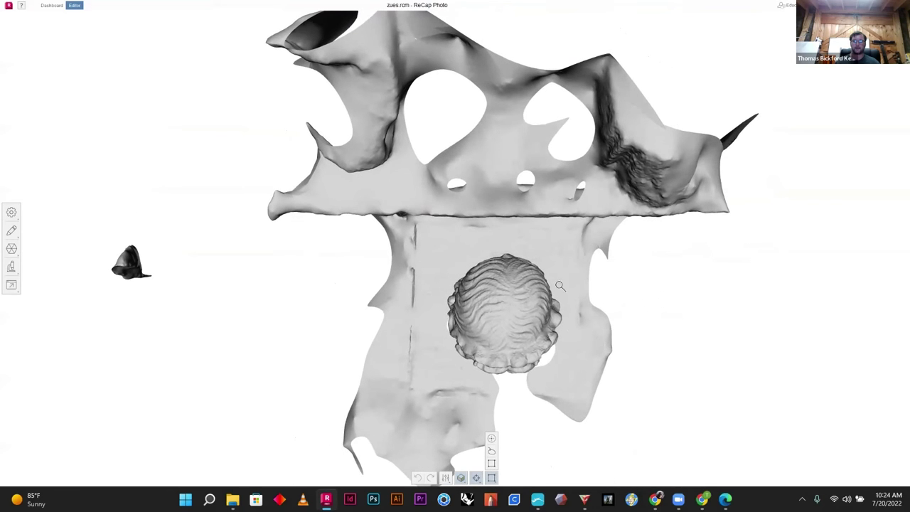
Step: Lasso the bust and invert the selection to strip away the wall and cabinet
{"action": "left_click", "coordinate": [491, 450]}
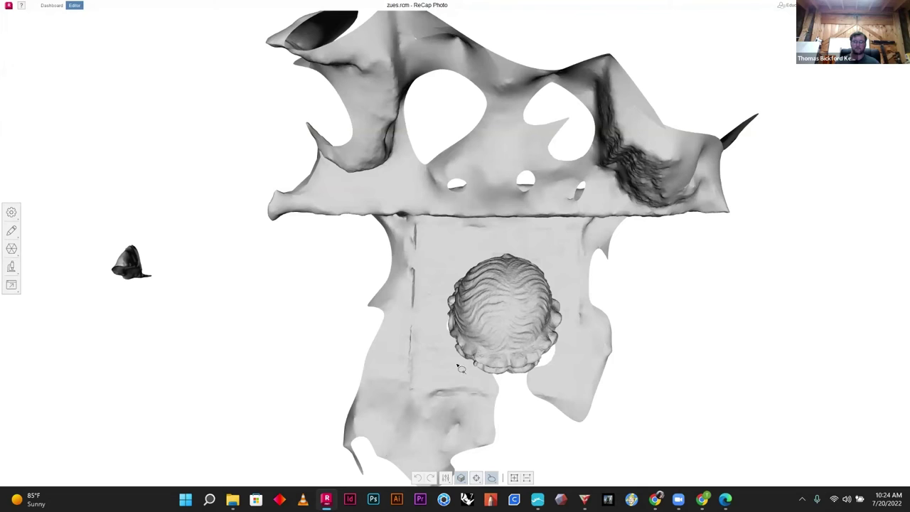
{"action": "mouse_move", "coordinate": [498, 387]}
{"action": "left_mouse_down"}
{"action": "mouse_move", "coordinate": [585, 347]}
{"action": "mouse_move", "coordinate": [551, 279]}
{"action": "mouse_move", "coordinate": [484, 243]}
{"action": "mouse_move", "coordinate": [442, 333]}
{"action": "mouse_move", "coordinate": [453, 357]}
{"action": "left_mouse_up"}
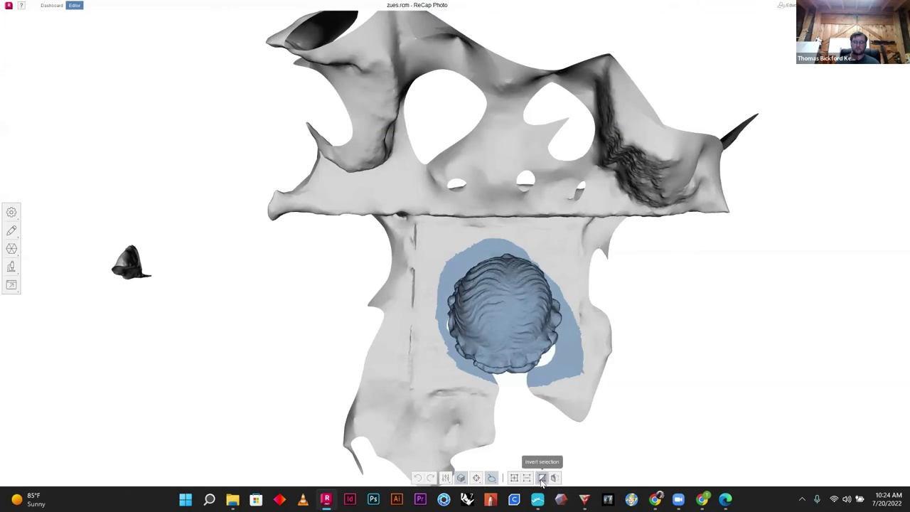
{"action": "left_click", "coordinate": [542, 478]}
{"action": "scroll", "coordinate": [659, 323], "scroll_direction": "down", "scroll_amount": 10}
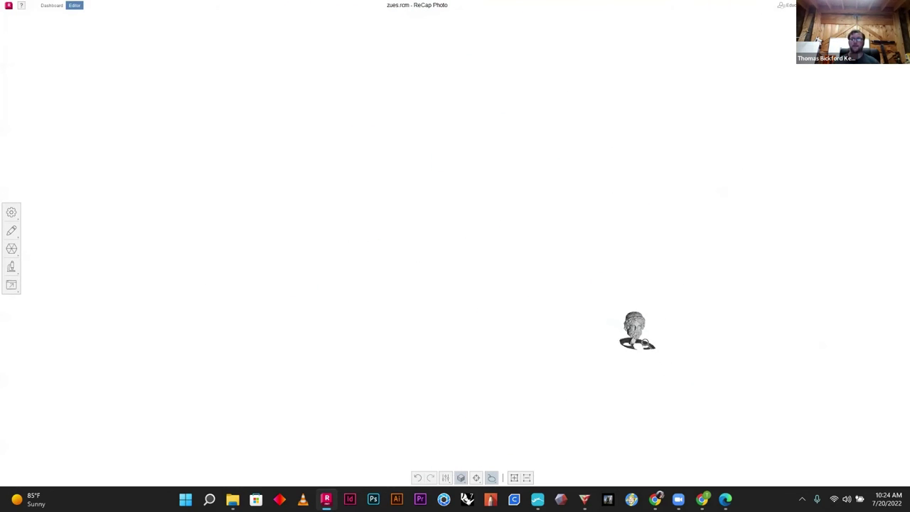
{"action": "scroll", "coordinate": [644, 285], "scroll_direction": "up", "scroll_amount": 5}
Step: Lasso the neck and base beneath the head and delete them, exposing the hollow underside
{"action": "left_click_drag", "start_coordinate": [541, 200], "coordinate": [387, 263]}
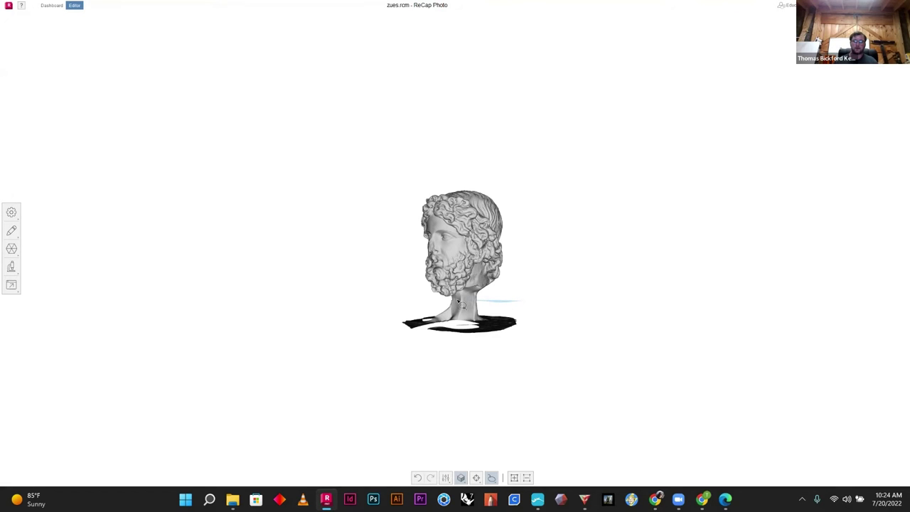
{"action": "mouse_move", "coordinate": [396, 310]}
{"action": "left_mouse_down"}
{"action": "mouse_move", "coordinate": [576, 380]}
{"action": "mouse_move", "coordinate": [546, 329]}
{"action": "left_mouse_up"}
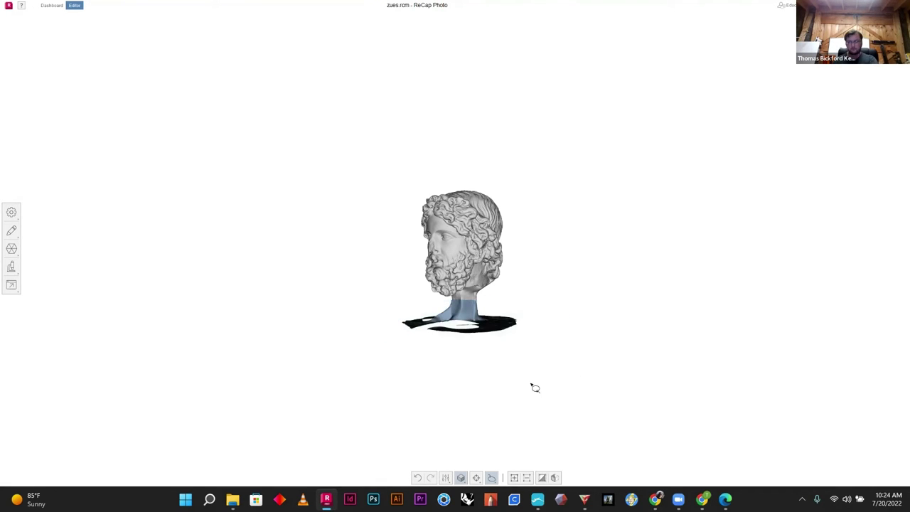
{"action": "key", "text": "Delete"}
{"action": "scroll", "coordinate": [468, 303], "scroll_direction": "up", "scroll_amount": 10}
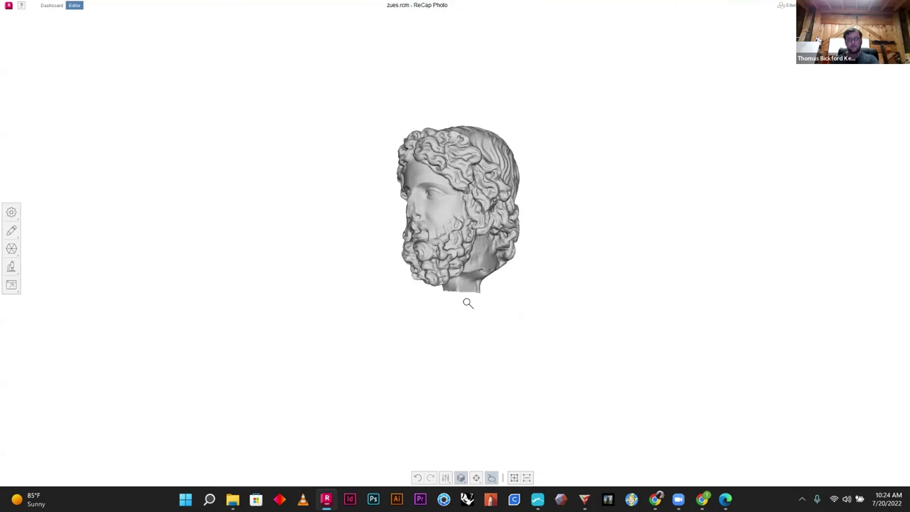
{"action": "left_click_drag", "start_coordinate": [478, 252], "coordinate": [550, 397]}
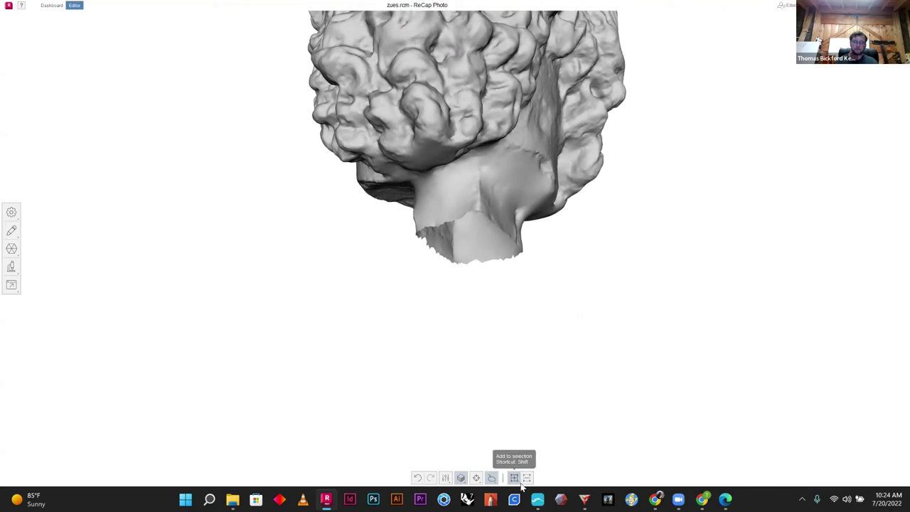
{"action": "left_click", "coordinate": [492, 478]}
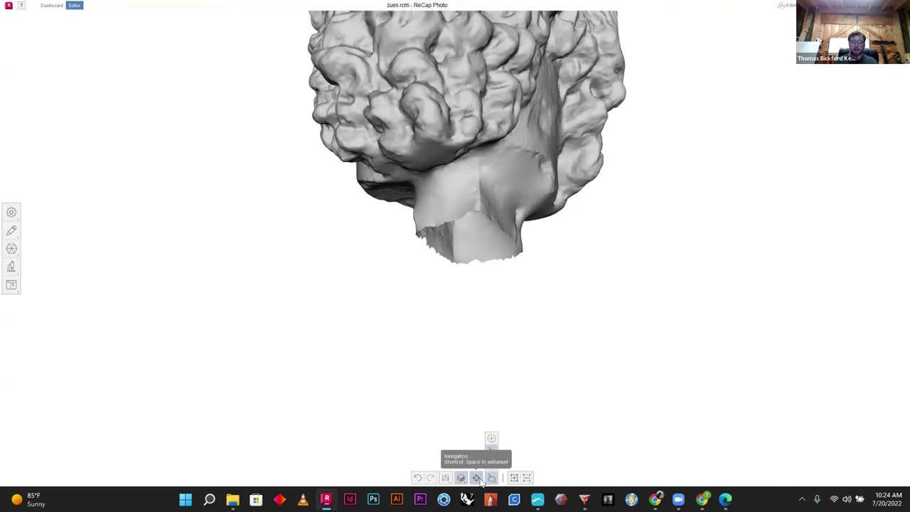
Step: Cap the hole under the neck with a flat Hole fill and orbit to check it
{"action": "left_click", "coordinate": [11, 266]}
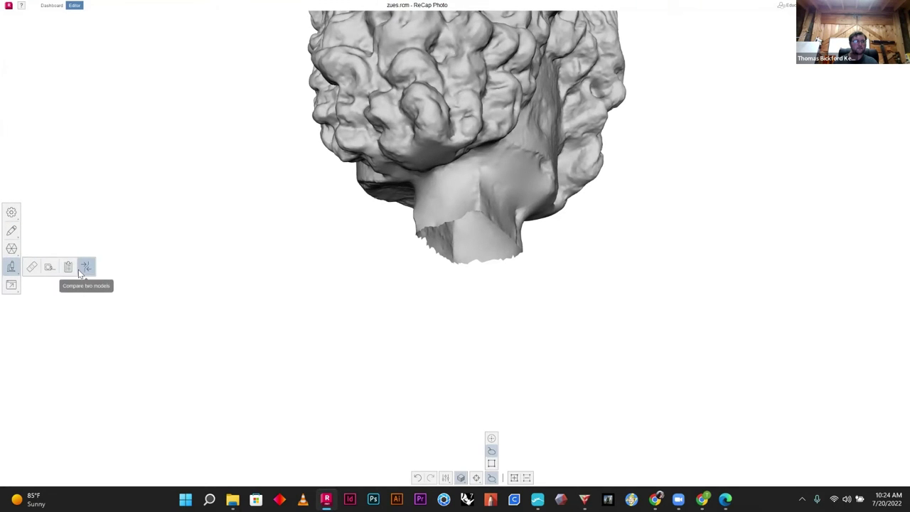
{"action": "left_click", "coordinate": [11, 230]}
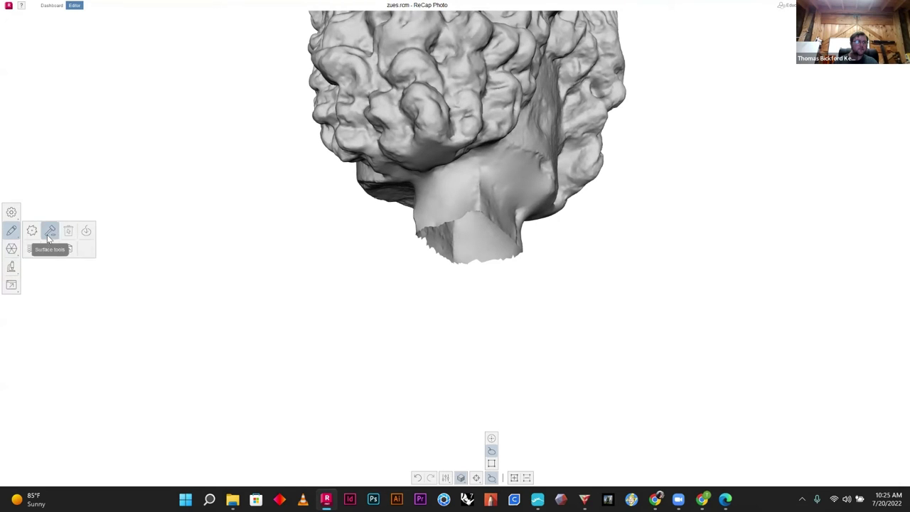
{"action": "left_click", "coordinate": [86, 230]}
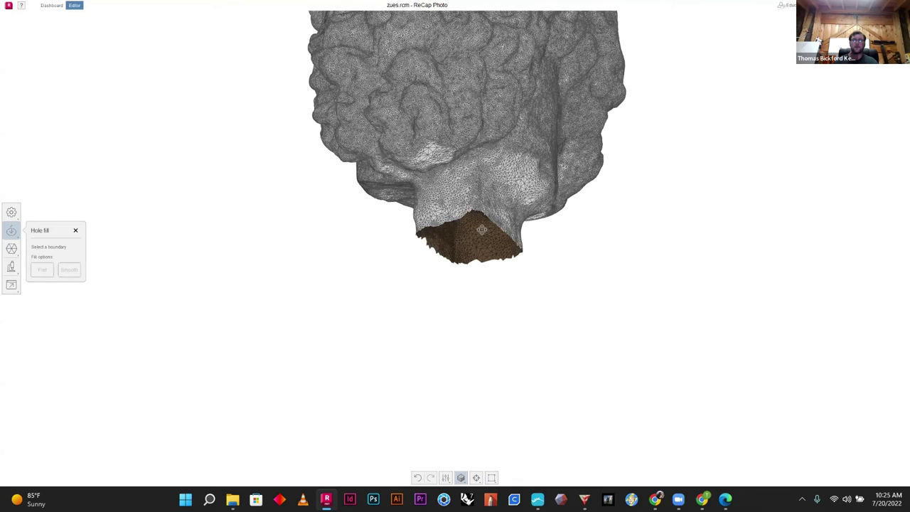
{"action": "left_click_drag", "start_coordinate": [482, 230], "coordinate": [488, 261]}
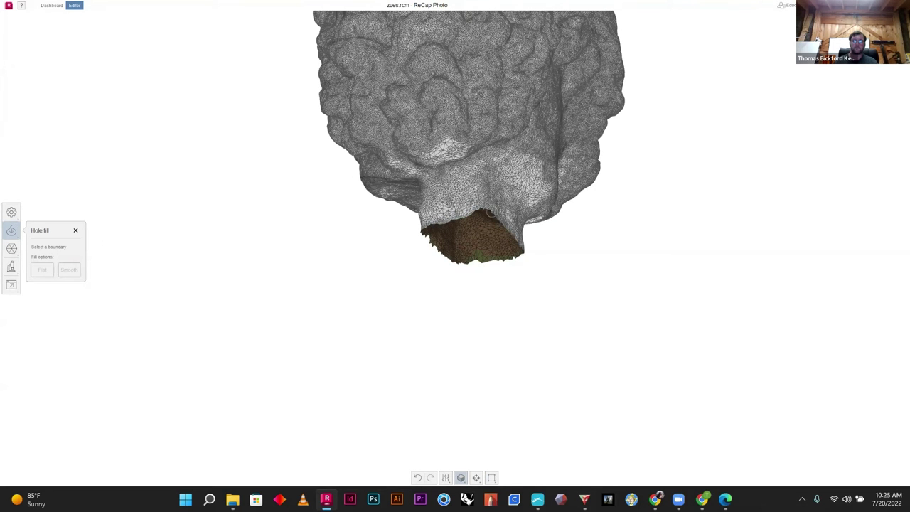
{"action": "left_click", "coordinate": [509, 231]}
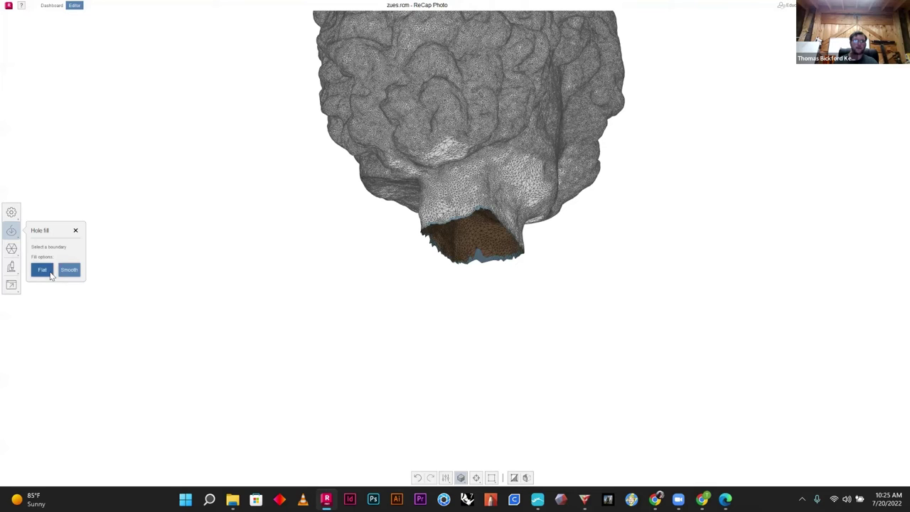
{"action": "left_click", "coordinate": [51, 274]}
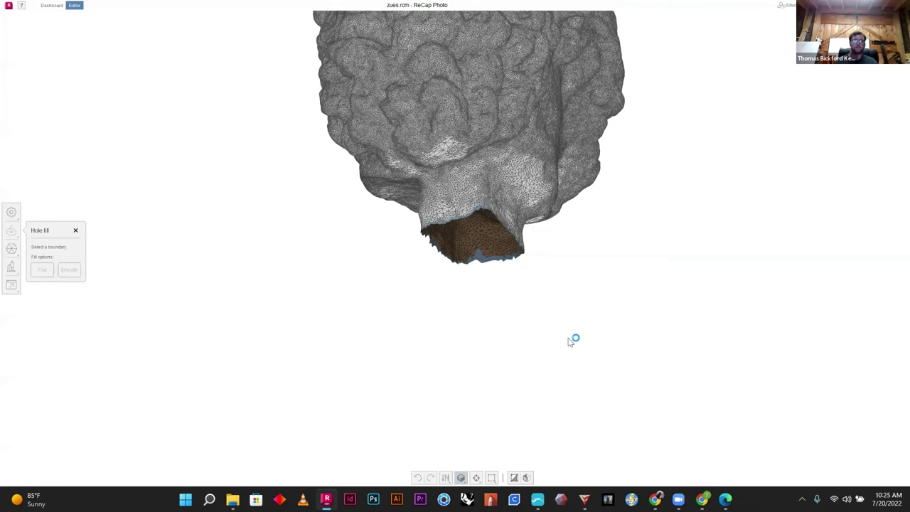
{"action": "left_click_drag", "start_coordinate": [444, 89], "coordinate": [491, 488]}
{"action": "mouse_move", "coordinate": [457, 415]}
{"action": "left_mouse_down"}
{"action": "mouse_move", "coordinate": [455, 285]}
{"action": "mouse_move", "coordinate": [451, 417]}
{"action": "left_mouse_up"}
{"action": "scroll", "coordinate": [451, 417], "scroll_direction": "down", "scroll_amount": 3}
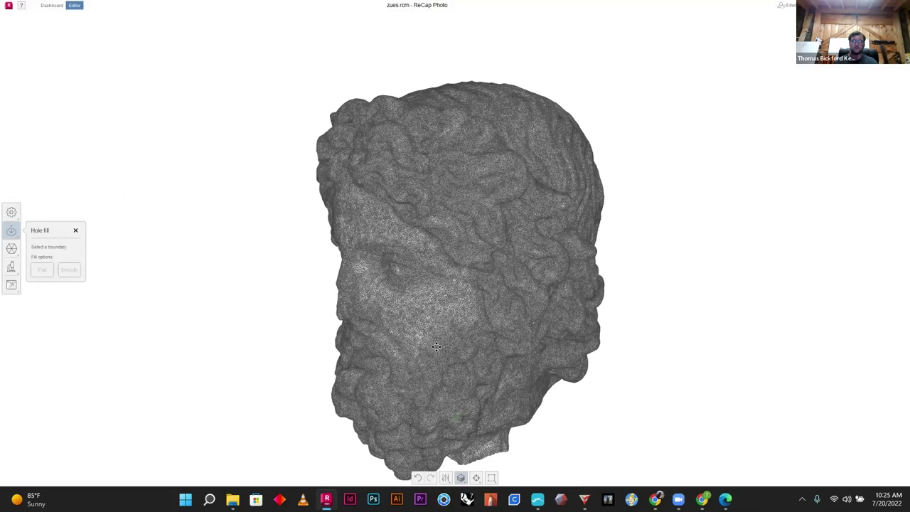
{"action": "left_click_drag", "start_coordinate": [436, 347], "coordinate": [716, 403]}
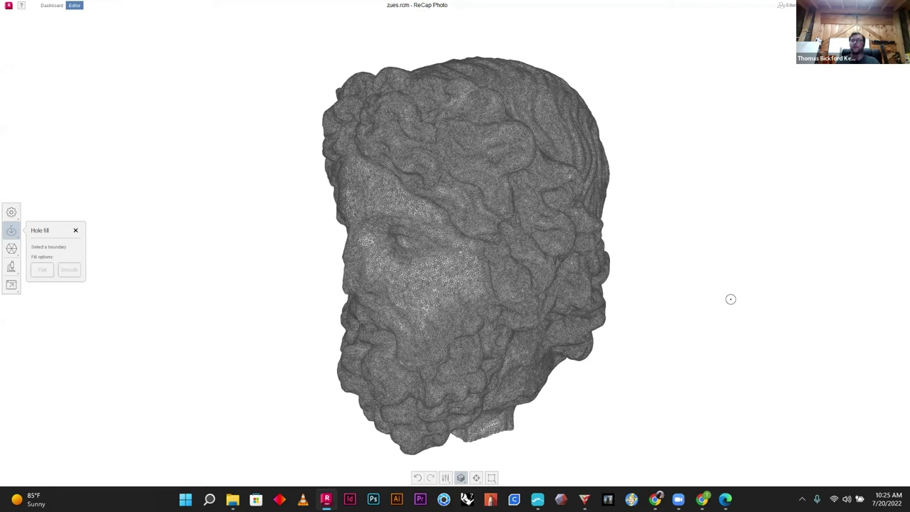
{"action": "left_click_drag", "start_coordinate": [685, 235], "coordinate": [704, 274]}
{"action": "left_click_drag", "start_coordinate": [507, 256], "coordinate": [299, 292]}
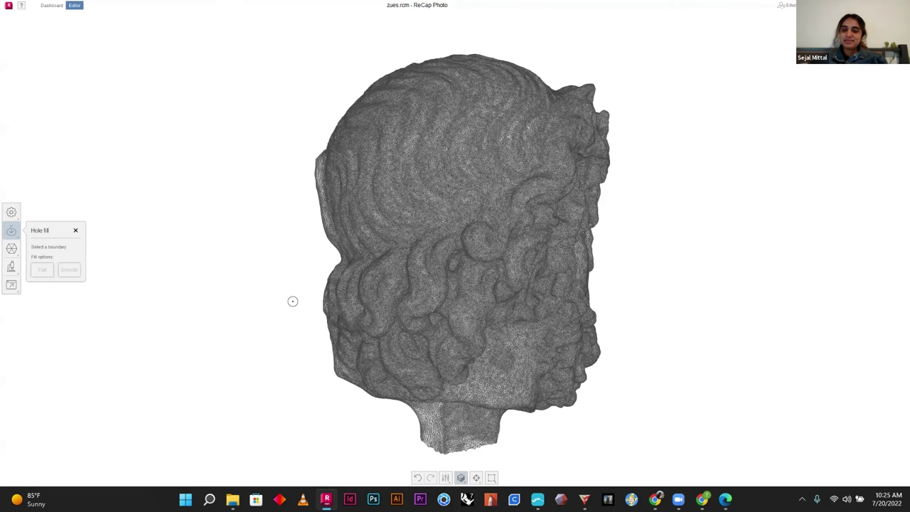
{"action": "left_click_drag", "start_coordinate": [276, 301], "coordinate": [433, 311]}
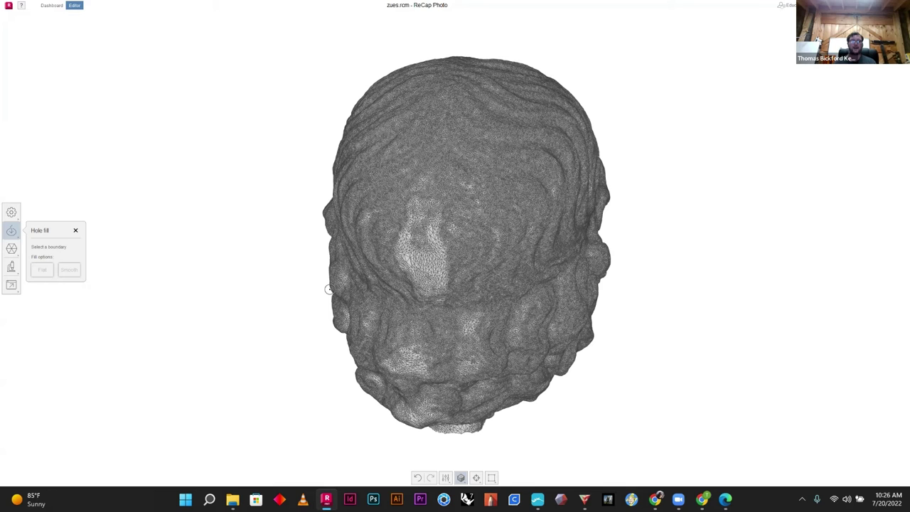
{"action": "left_click_drag", "start_coordinate": [688, 347], "coordinate": [586, 327]}
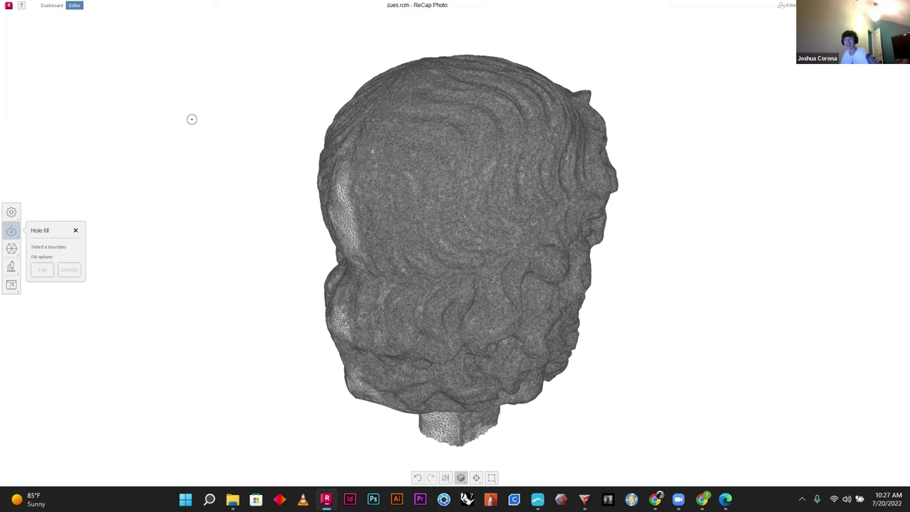
{"action": "left_click", "coordinate": [20, 5]}
Step: Return to the dashboard and close the zues project, discarding its changes
{"action": "left_click", "coordinate": [52, 6]}
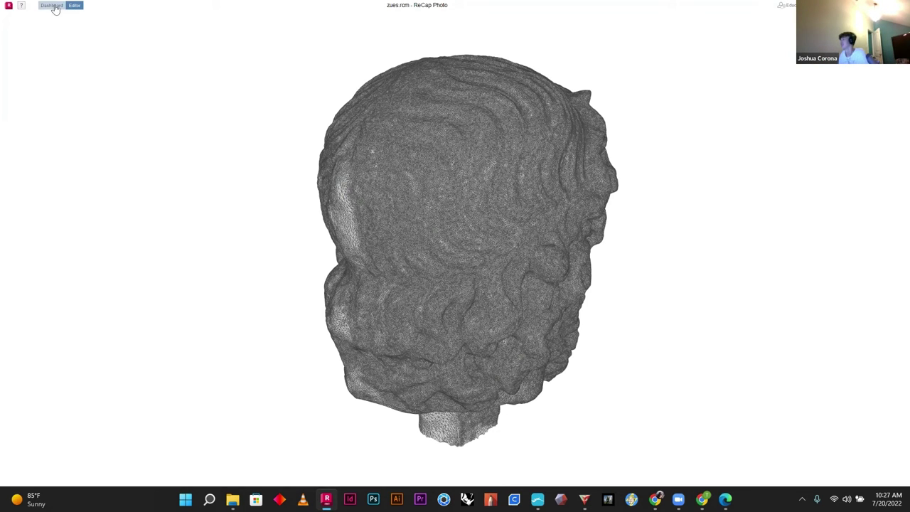
{"action": "left_click", "coordinate": [277, 133]}
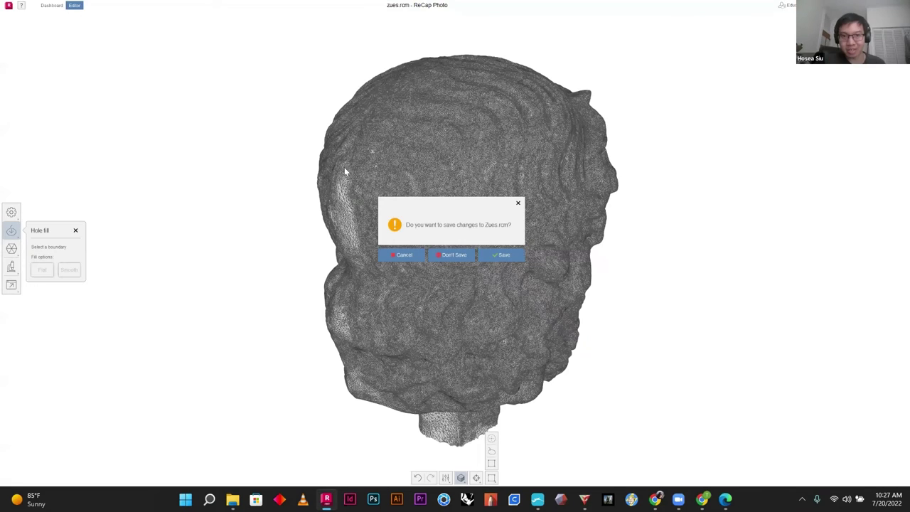
{"action": "left_click", "coordinate": [453, 256]}
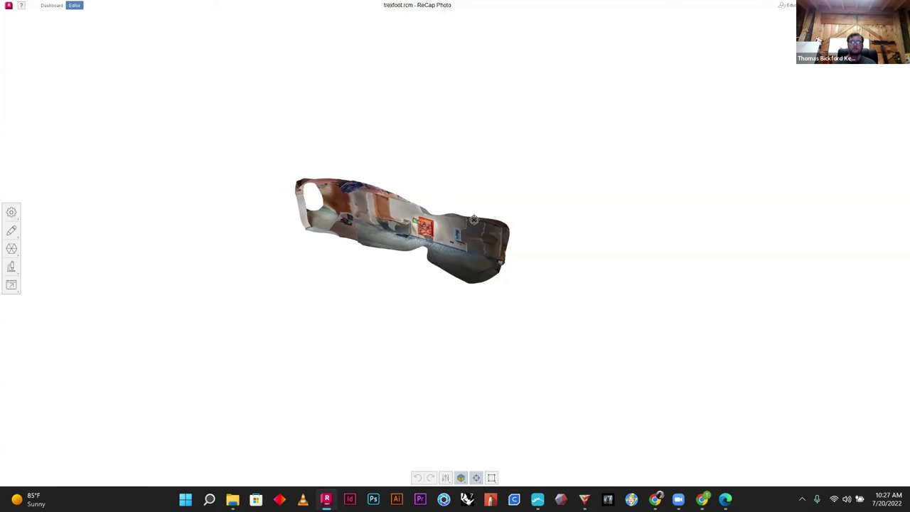
{"action": "scroll", "coordinate": [441, 230], "scroll_direction": "up", "scroll_amount": 5}
{"action": "mouse_move", "coordinate": [441, 230]}
{"action": "left_mouse_down"}
{"action": "mouse_move", "coordinate": [540, 202]}
{"action": "mouse_move", "coordinate": [498, 202]}
{"action": "left_mouse_up"}
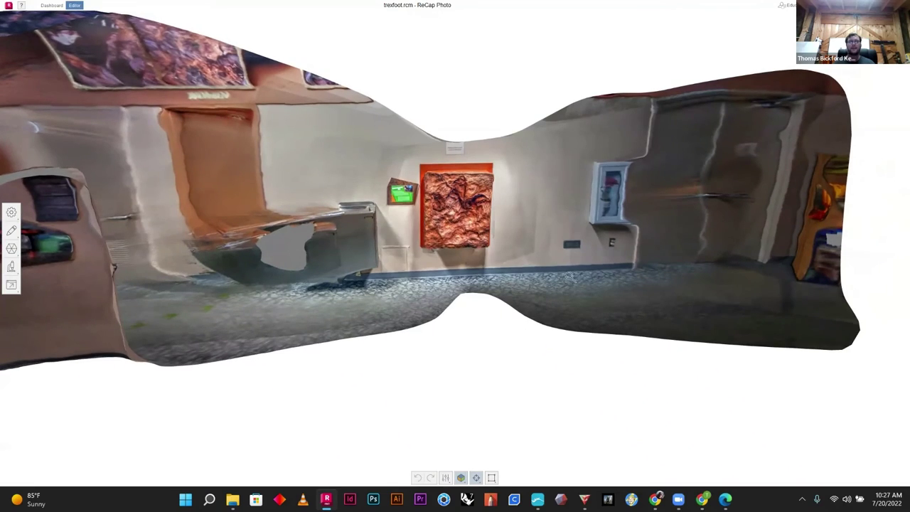
{"action": "scroll", "coordinate": [489, 226], "scroll_direction": "up", "scroll_amount": 5}
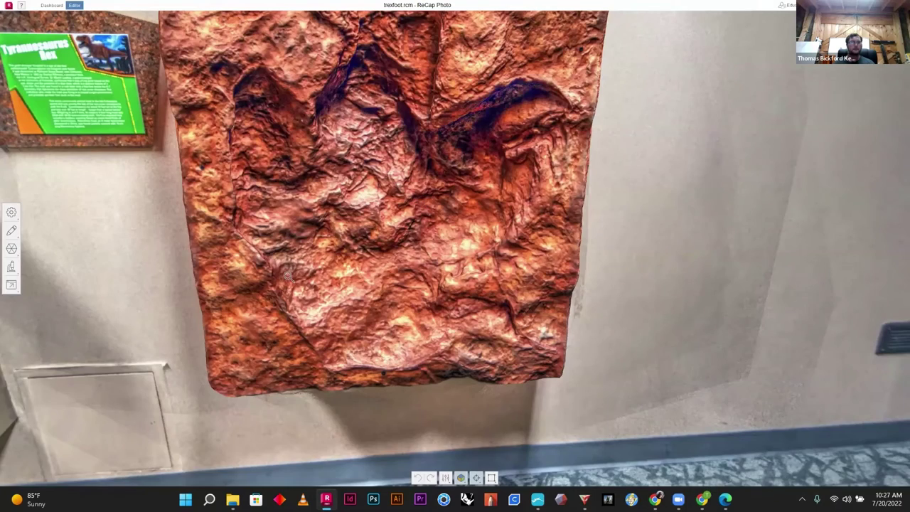
{"action": "scroll", "coordinate": [291, 272], "scroll_direction": "up", "scroll_amount": 3}
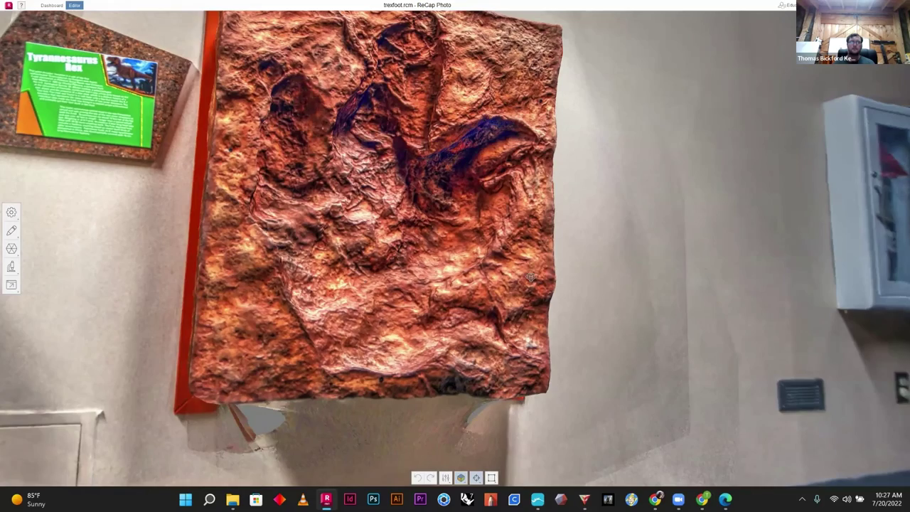
{"action": "mouse_move", "coordinate": [531, 277]}
{"action": "left_mouse_down"}
{"action": "mouse_move", "coordinate": [498, 264]}
{"action": "mouse_move", "coordinate": [514, 235]}
{"action": "left_mouse_up"}
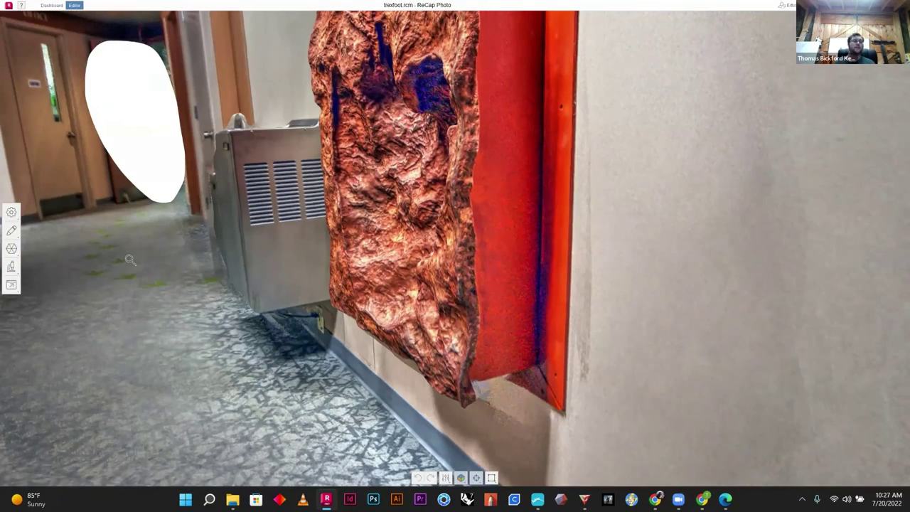
{"action": "left_click_drag", "start_coordinate": [257, 281], "coordinate": [252, 287]}
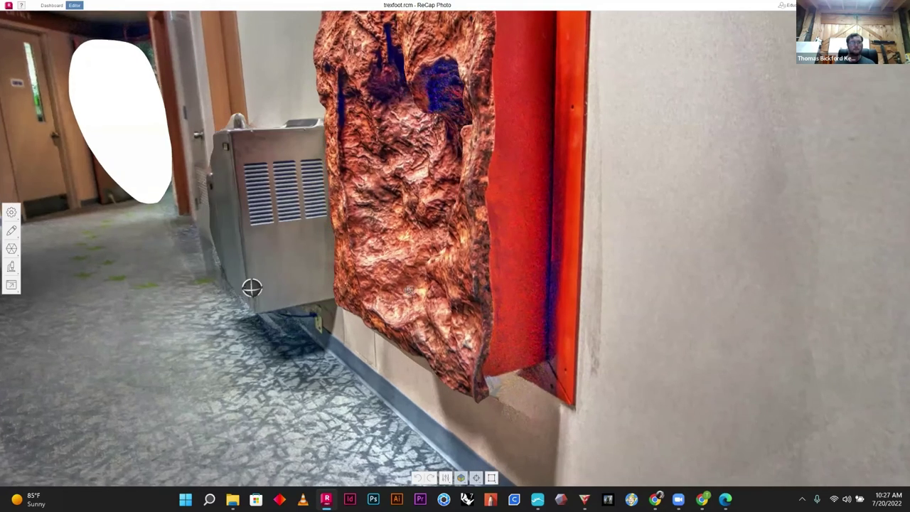
{"action": "scroll", "coordinate": [251, 288], "scroll_direction": "down", "scroll_amount": 10}
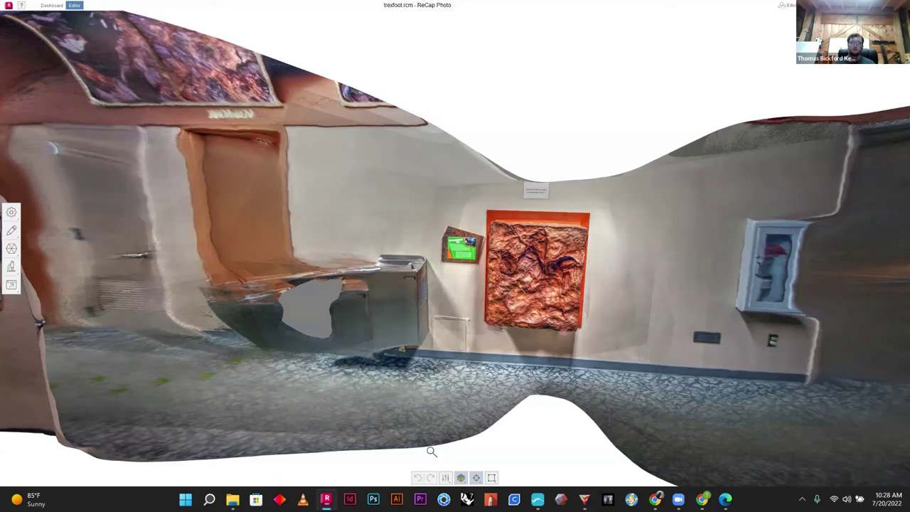
Step: Restore the window over the slides, go back to the project list and open FrogSkull.rcm
{"action": "key", "text": "super+Down"}
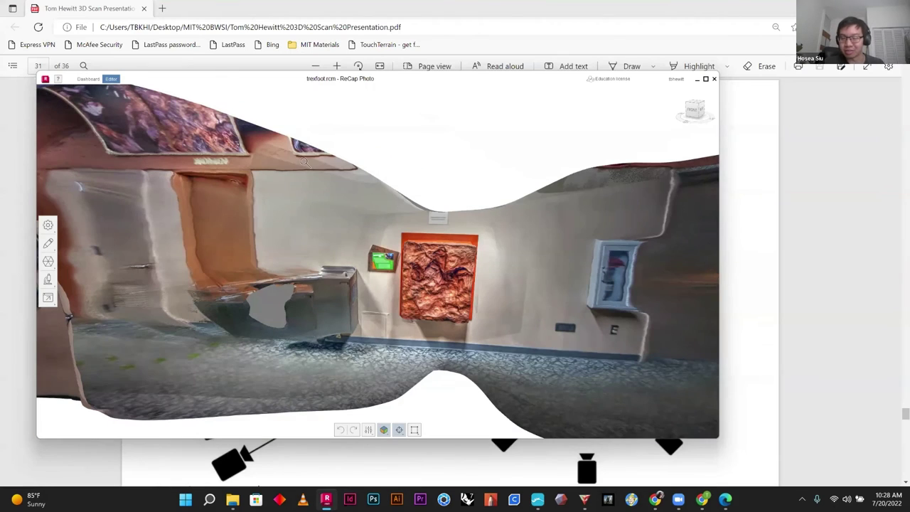
{"action": "left_click", "coordinate": [88, 79]}
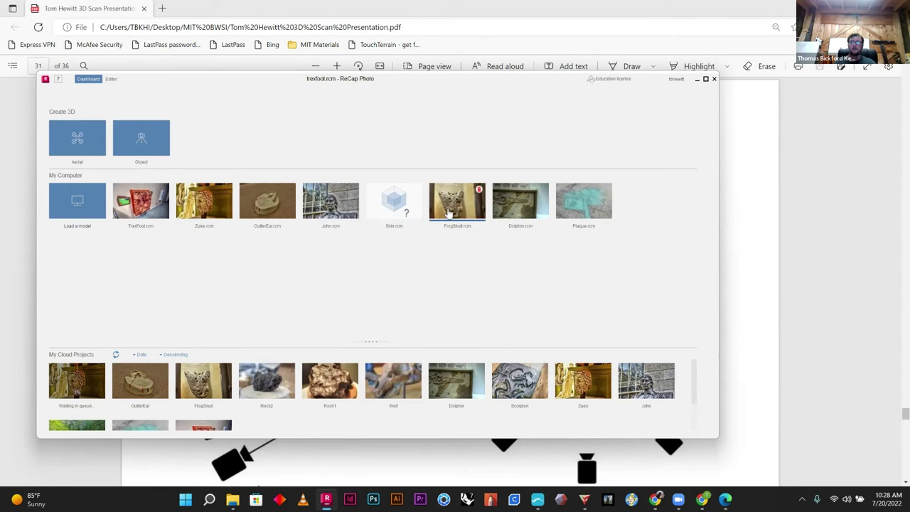
{"action": "left_click", "coordinate": [449, 211]}
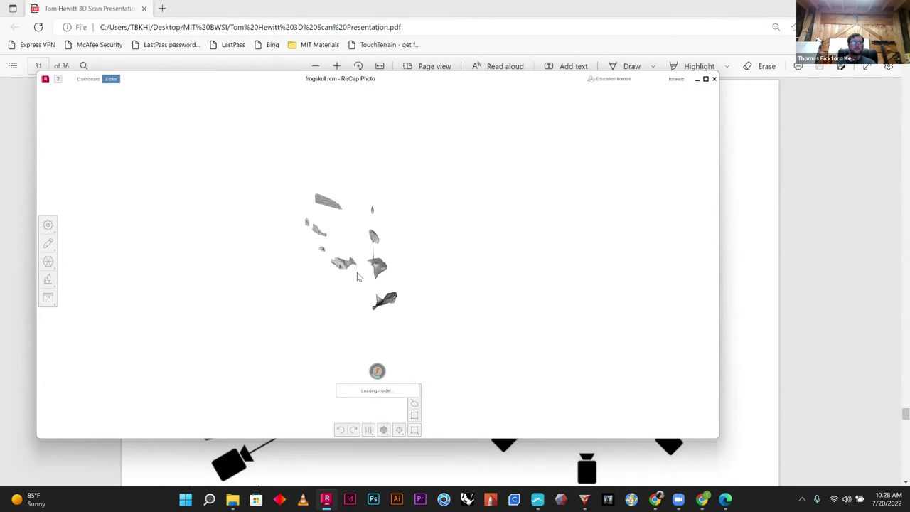
Step: Orbit the frog skull through side and edge-on angles to an upright forward view
{"action": "scroll", "coordinate": [355, 271], "scroll_direction": "up", "scroll_amount": 5}
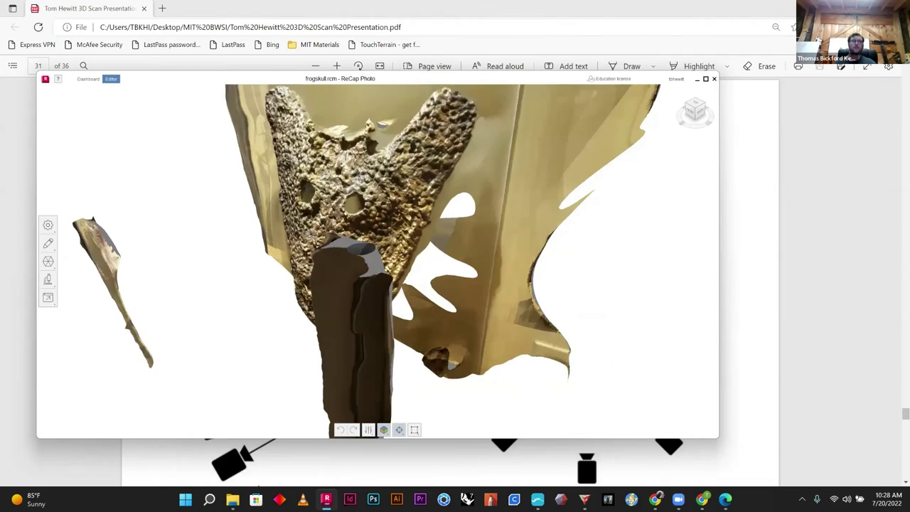
{"action": "scroll", "coordinate": [311, 236], "scroll_direction": "down", "scroll_amount": 5}
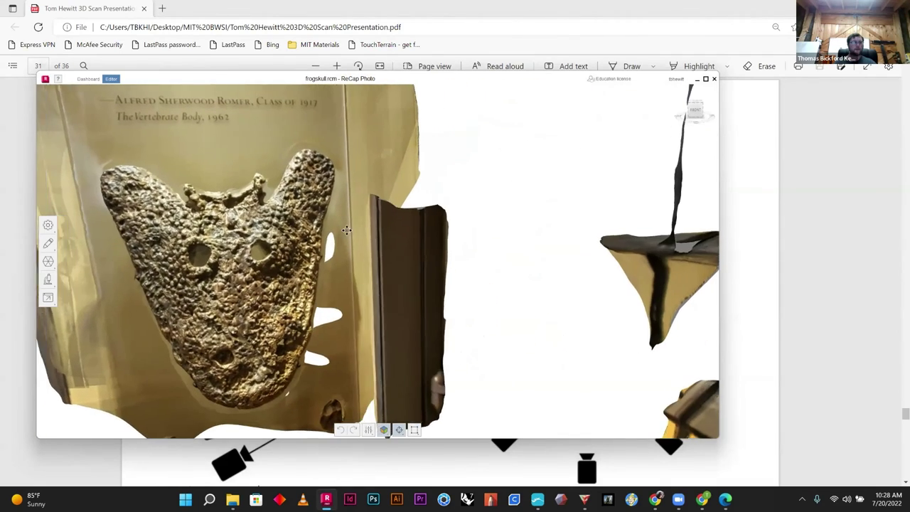
{"action": "mouse_move", "coordinate": [346, 230]}
{"action": "left_mouse_down"}
{"action": "mouse_move", "coordinate": [223, 207]}
{"action": "mouse_move", "coordinate": [399, 177]}
{"action": "mouse_move", "coordinate": [222, 225]}
{"action": "mouse_move", "coordinate": [79, 220]}
{"action": "mouse_move", "coordinate": [45, 203]}
{"action": "mouse_move", "coordinate": [108, 241]}
{"action": "mouse_move", "coordinate": [436, 229]}
{"action": "left_mouse_up"}
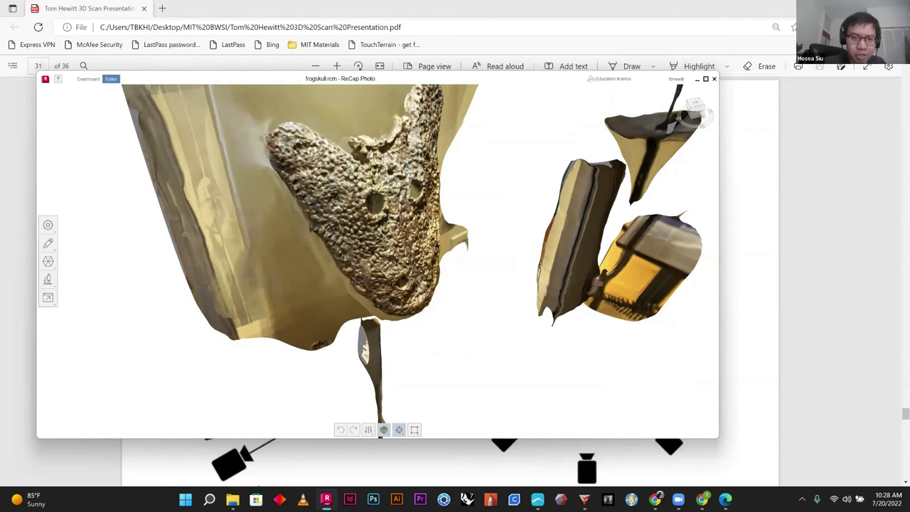
{"action": "mouse_move", "coordinate": [386, 256]}
{"action": "left_mouse_down"}
{"action": "mouse_move", "coordinate": [471, 212]}
{"action": "mouse_move", "coordinate": [388, 256]}
{"action": "left_mouse_up"}
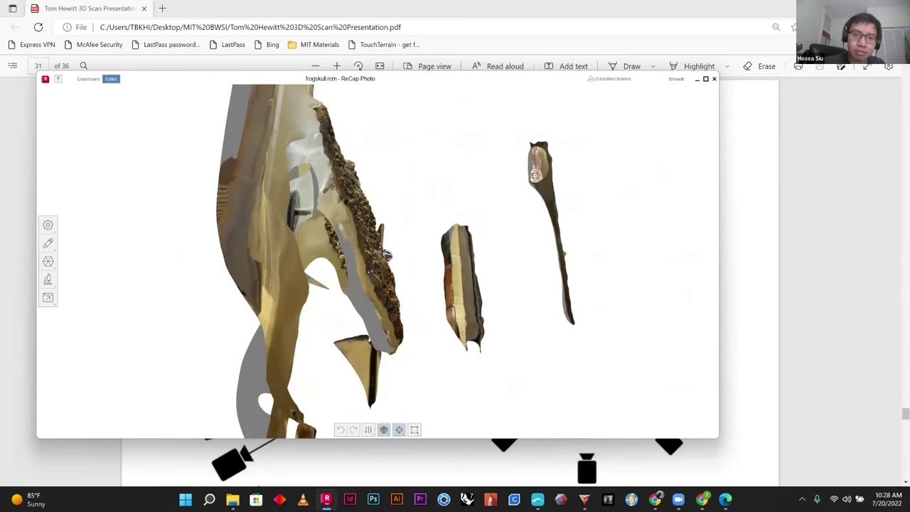
{"action": "left_click_drag", "start_coordinate": [534, 175], "coordinate": [361, 233]}
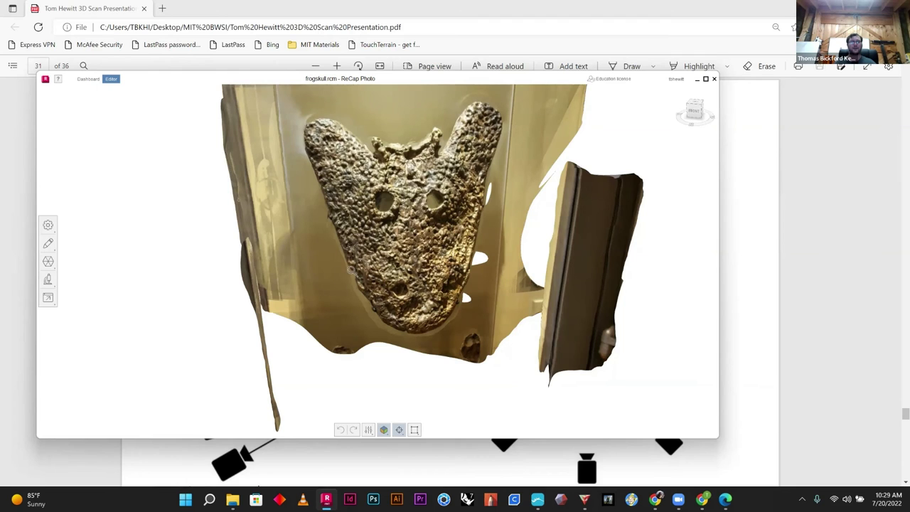
{"action": "left_click_drag", "start_coordinate": [404, 271], "coordinate": [542, 248]}
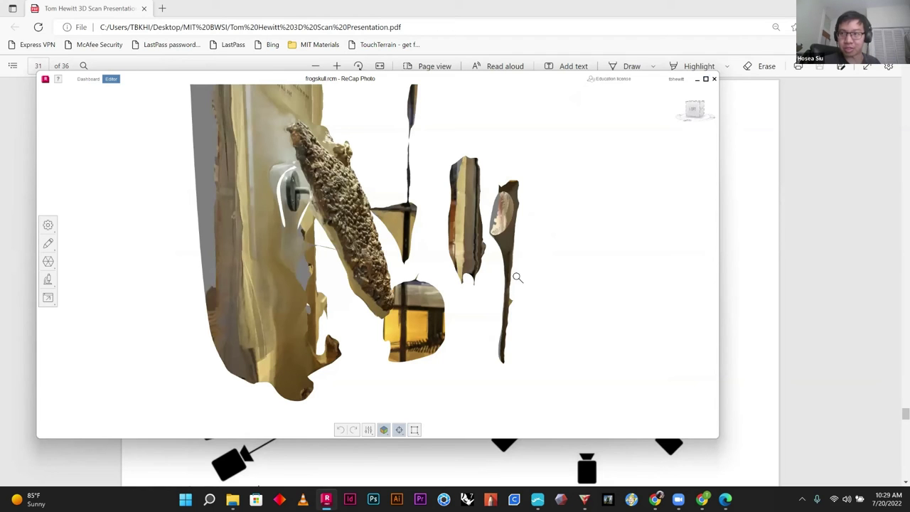
{"action": "left_click_drag", "start_coordinate": [504, 268], "coordinate": [457, 290]}
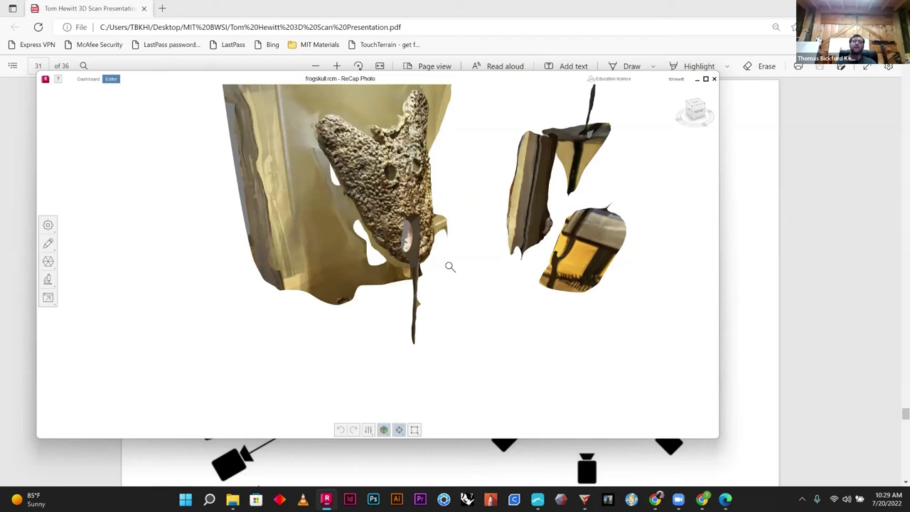
{"action": "left_click_drag", "start_coordinate": [355, 160], "coordinate": [354, 109]}
{"action": "scroll", "coordinate": [354, 109], "scroll_direction": "up", "scroll_amount": 3}
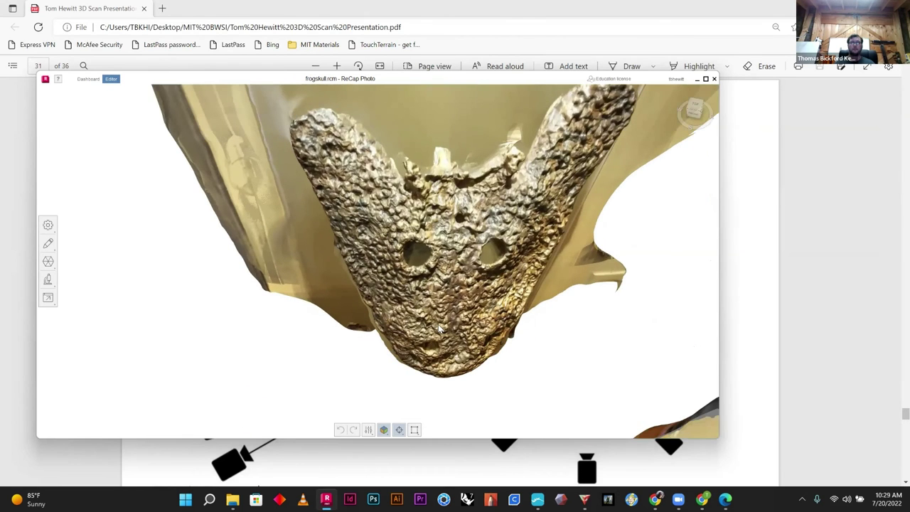
Step: Maximize the window, switch the skull to wireframe display, zoom in, then restore the window
{"action": "left_click", "coordinate": [706, 79]}
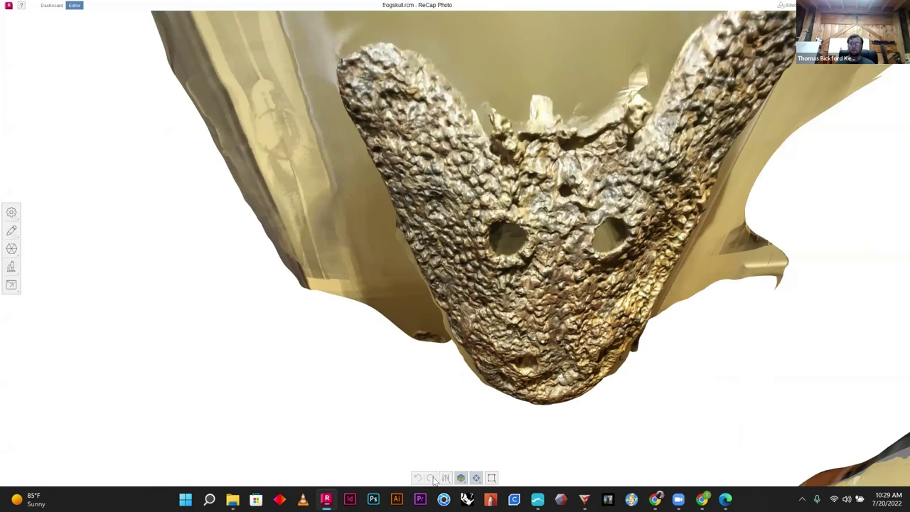
{"action": "left_click", "coordinate": [462, 480]}
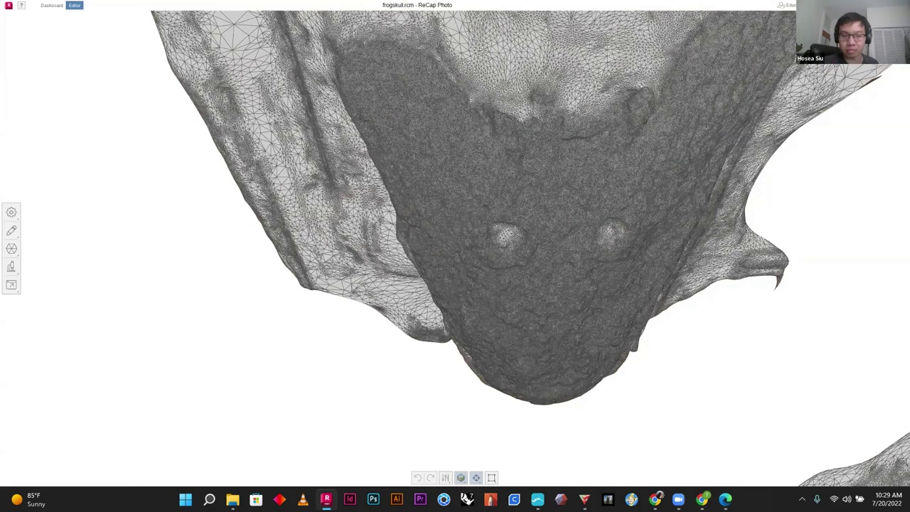
{"action": "scroll", "coordinate": [438, 160], "scroll_direction": "up", "scroll_amount": 2}
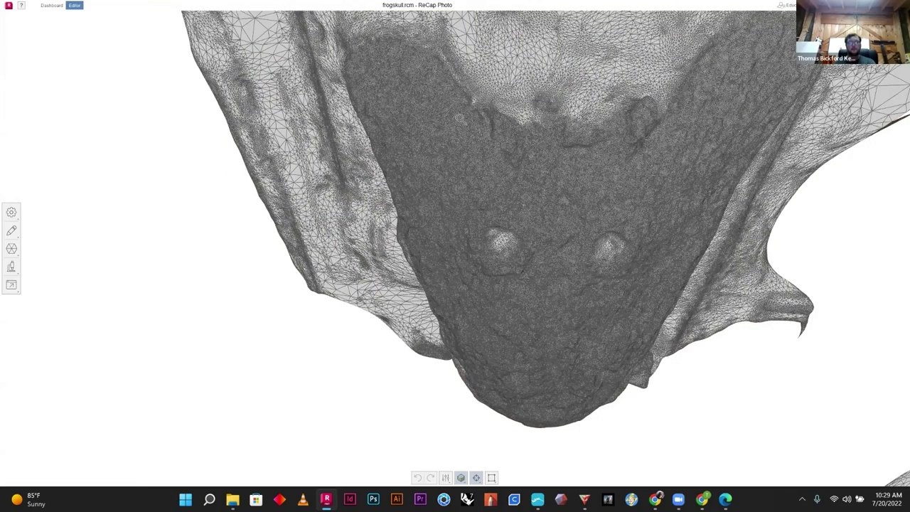
{"action": "scroll", "coordinate": [476, 206], "scroll_direction": "up", "scroll_amount": 3}
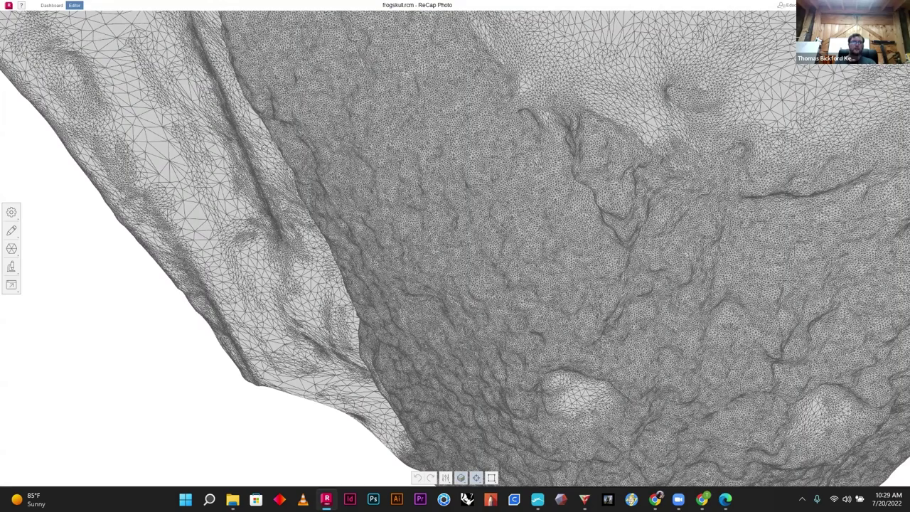
{"action": "scroll", "coordinate": [225, 187], "scroll_direction": "up", "scroll_amount": 2}
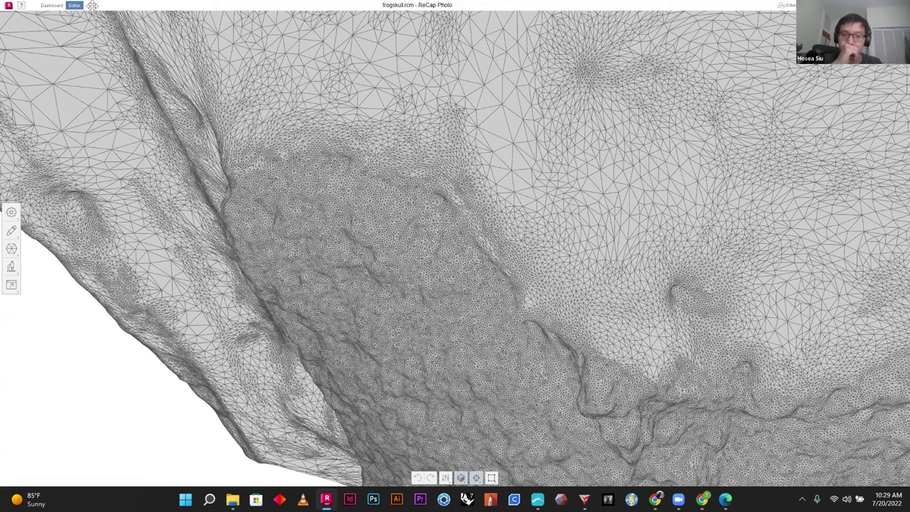
{"action": "key", "text": "Escape"}
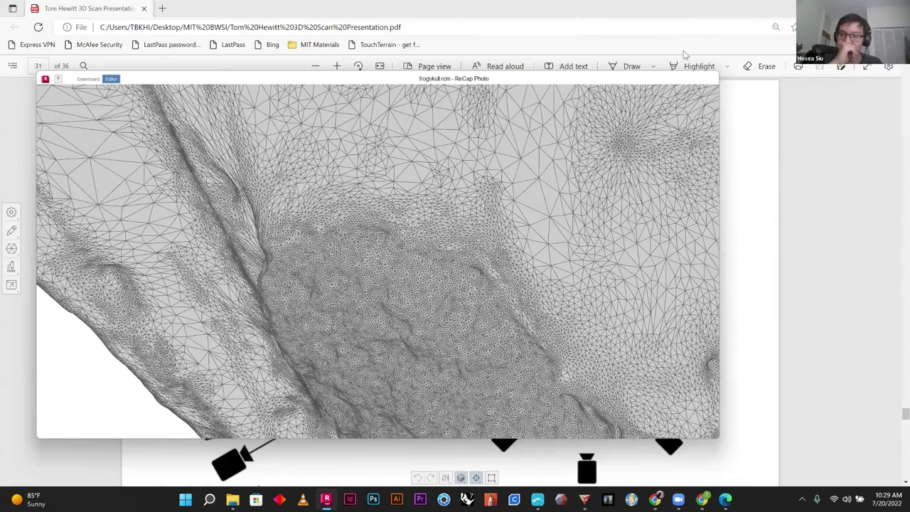
Step: Scroll the PDF to the 123D Make design-guides slide, then bring up 123D Make with the hand scan
{"action": "key", "text": "alt+Tab"}
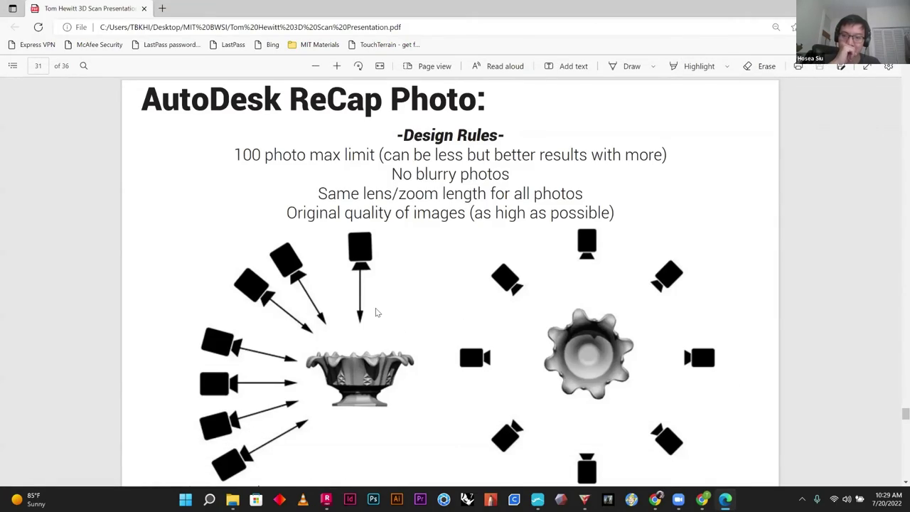
{"action": "scroll", "coordinate": [377, 313], "scroll_direction": "down", "scroll_amount": 1}
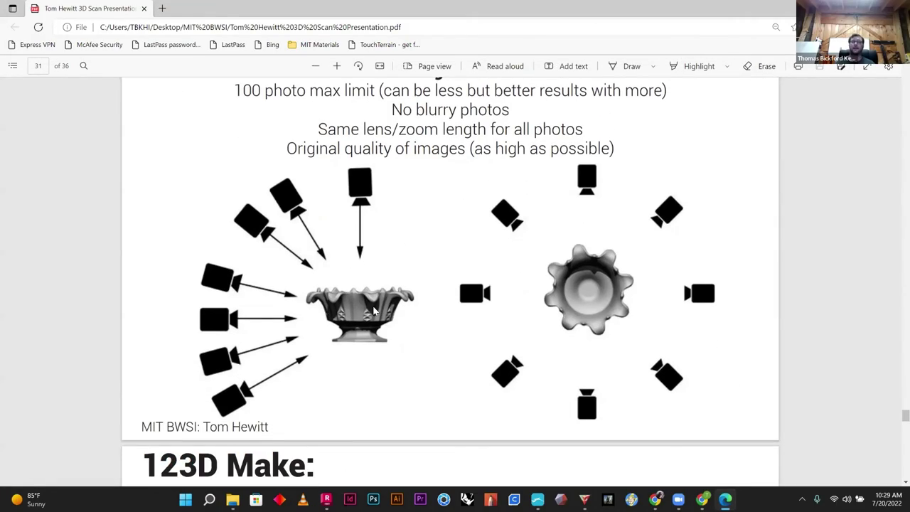
{"action": "scroll", "coordinate": [416, 258], "scroll_direction": "down", "scroll_amount": 5}
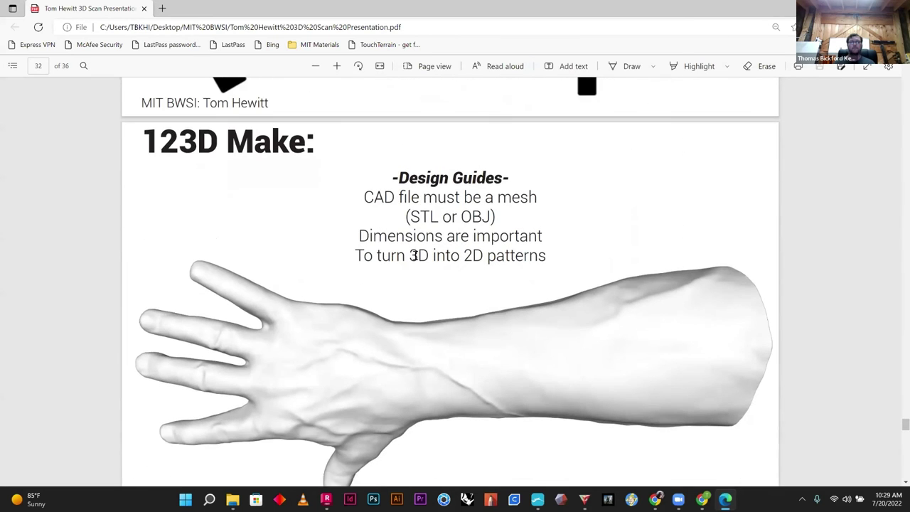
{"action": "scroll", "coordinate": [414, 254], "scroll_direction": "down", "scroll_amount": 1}
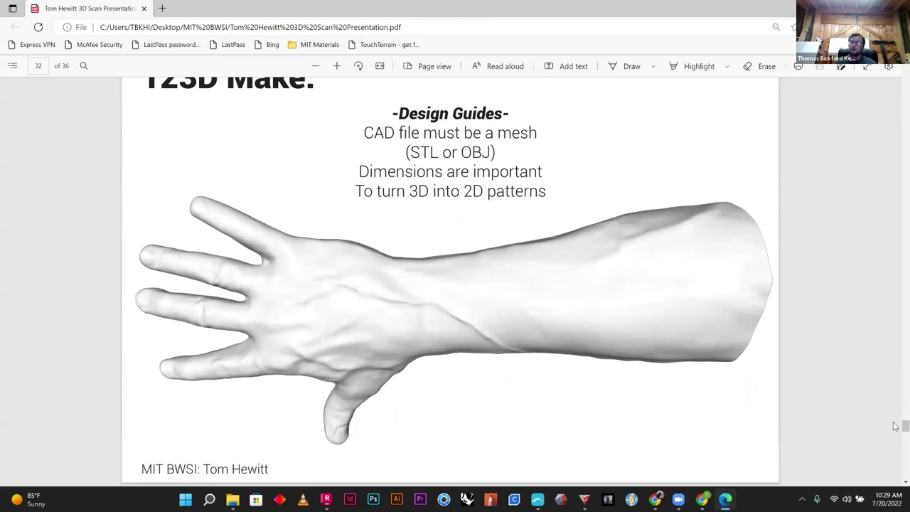
{"action": "scroll", "coordinate": [894, 428], "scroll_direction": "up", "scroll_amount": 2}
{"action": "scroll", "coordinate": [895, 430], "scroll_direction": "down", "scroll_amount": 1}
{"action": "scroll", "coordinate": [894, 428], "scroll_direction": "up", "scroll_amount": 1}
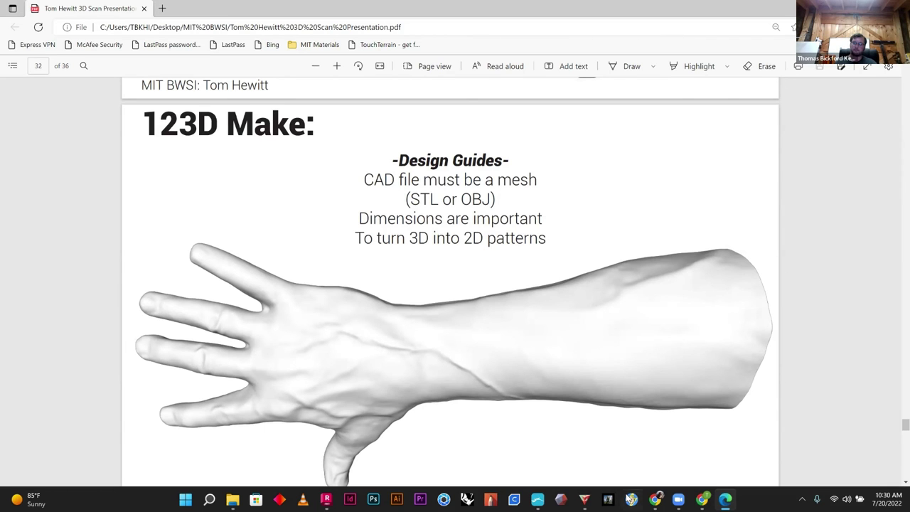
{"action": "left_click", "coordinate": [584, 499]}
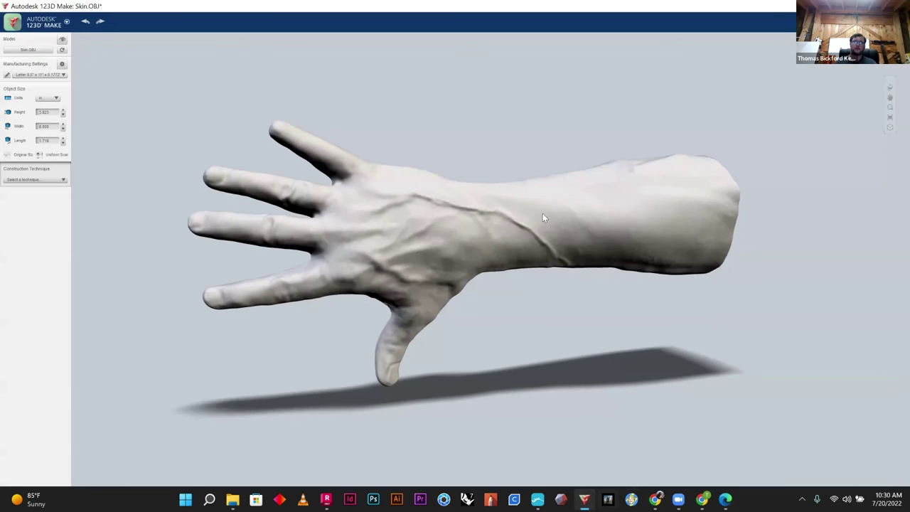
Step: Set the hand model's width to 24 inches, scaling it uniformly to about 11.47 inches tall
{"action": "left_click_drag", "start_coordinate": [269, 221], "coordinate": [34, 141]}
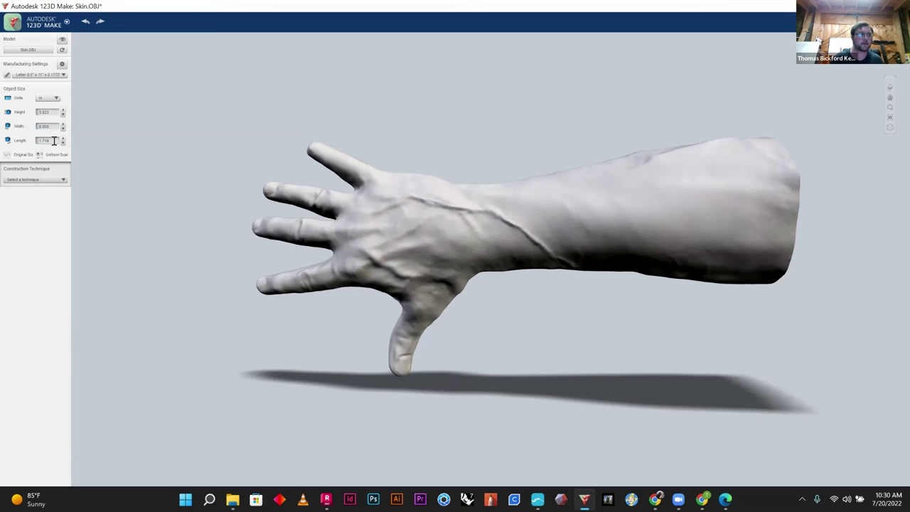
{"action": "left_click", "coordinate": [46, 126]}
{"action": "type", "text": "2"}
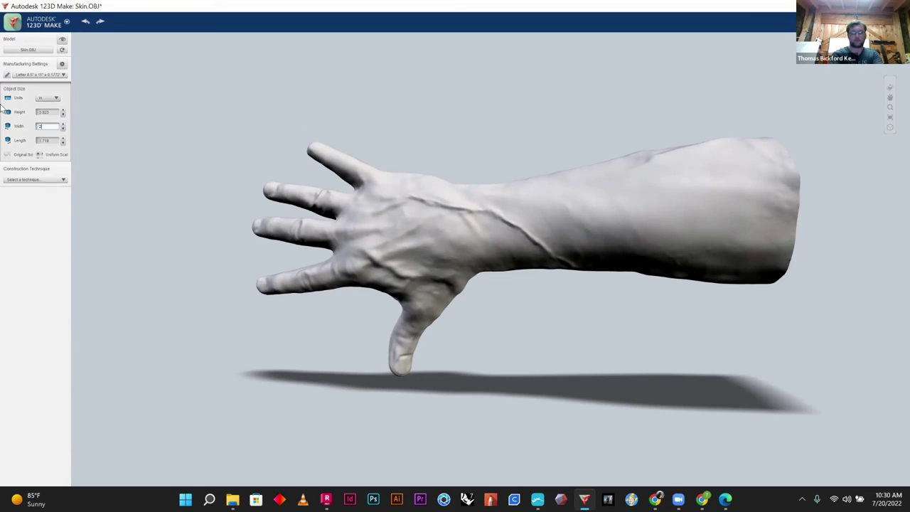
{"action": "type", "text": "4"}
{"action": "left_click", "coordinate": [47, 114]}
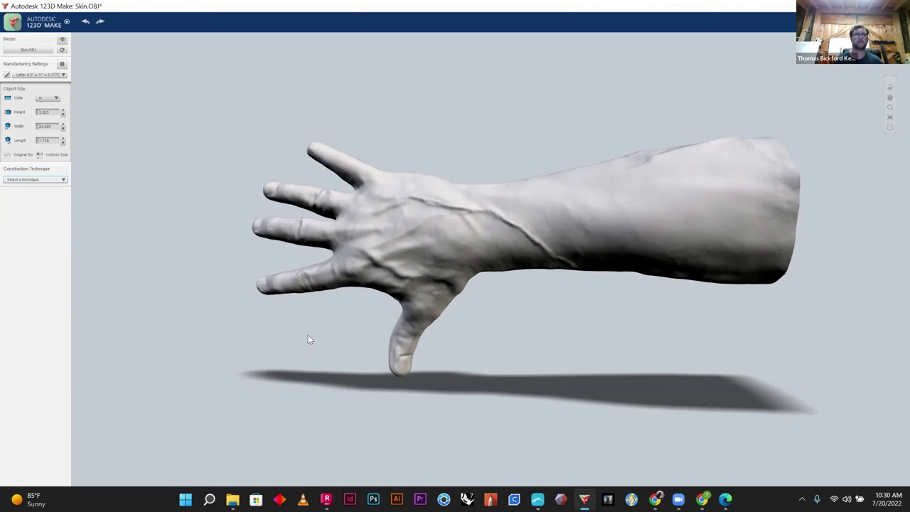
{"action": "scroll", "coordinate": [306, 336], "scroll_direction": "down", "scroll_amount": 3}
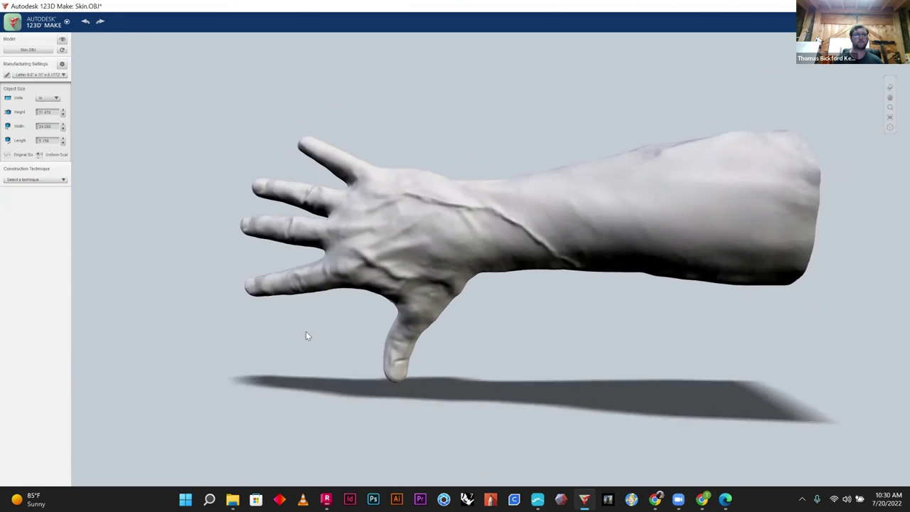
Step: Select the custom unnamed material preset in Manufacturing Settings and switch its units to inches
{"action": "left_click", "coordinate": [7, 75]}
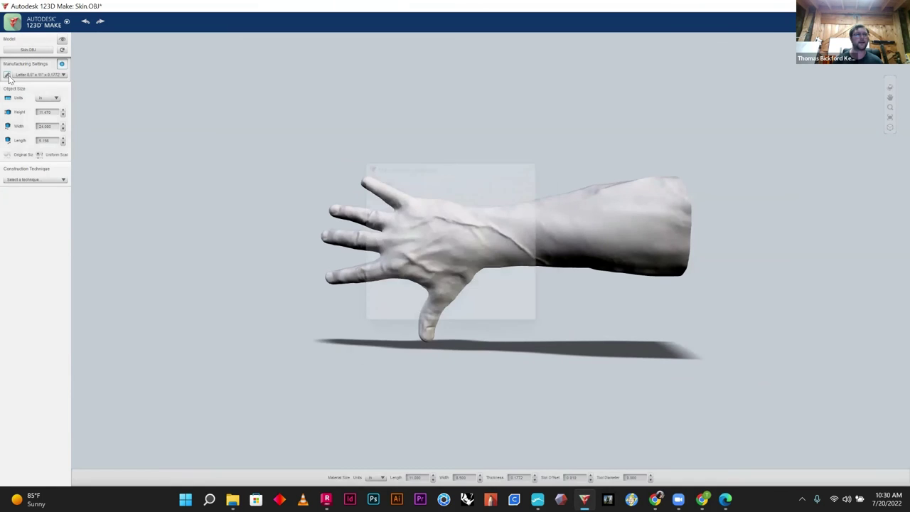
{"action": "left_click", "coordinate": [383, 267]}
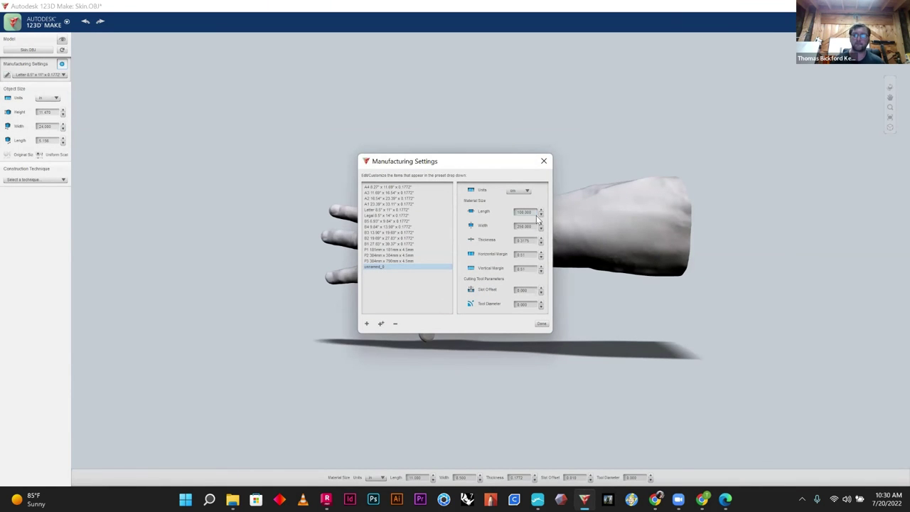
{"action": "left_click", "coordinate": [526, 191]}
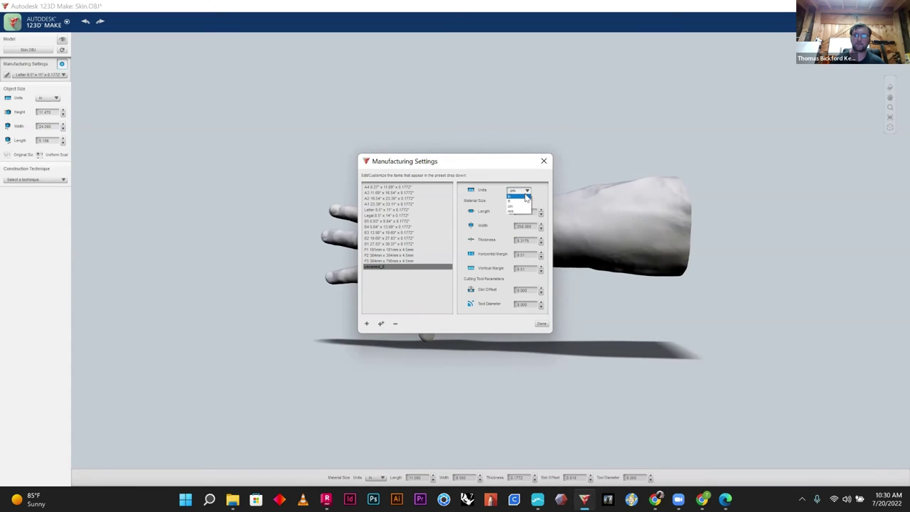
{"action": "left_click", "coordinate": [522, 205]}
{"action": "left_click", "coordinate": [518, 194]}
{"action": "left_click", "coordinate": [518, 196]}
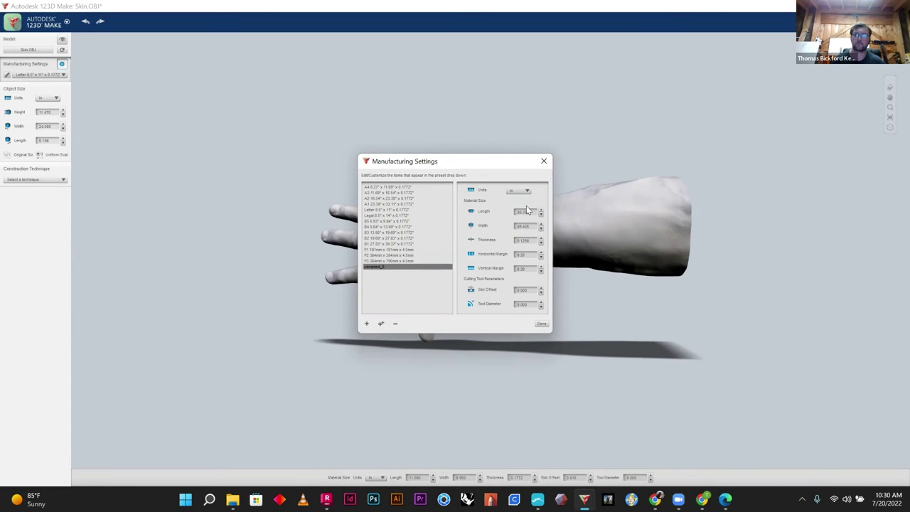
Step: Set the sheet to 30 in long, 24 in wide, 0.125 in thick, and confirm
{"action": "left_click", "coordinate": [524, 212]}
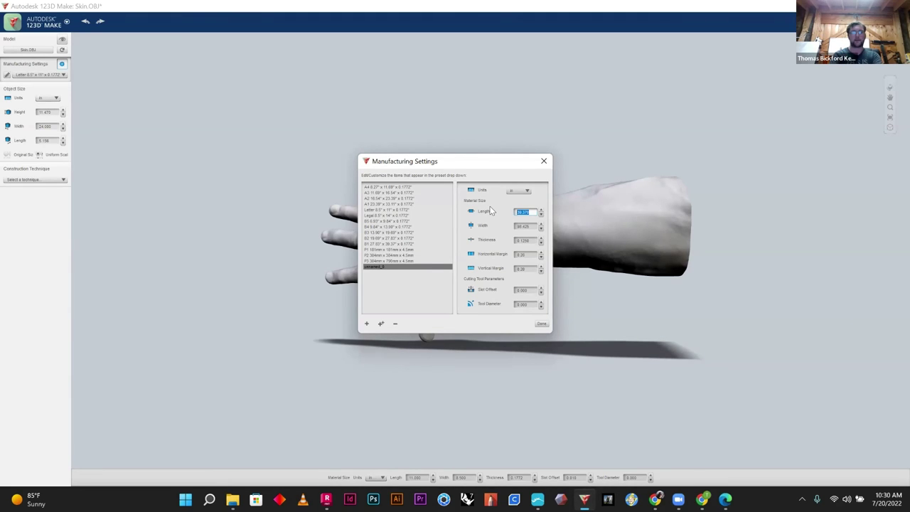
{"action": "type", "text": "30"}
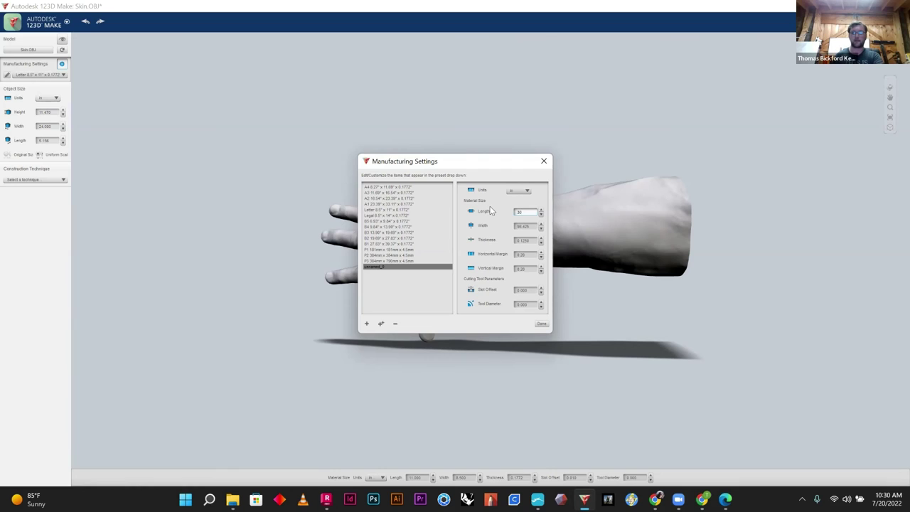
{"action": "left_click", "coordinate": [529, 226]}
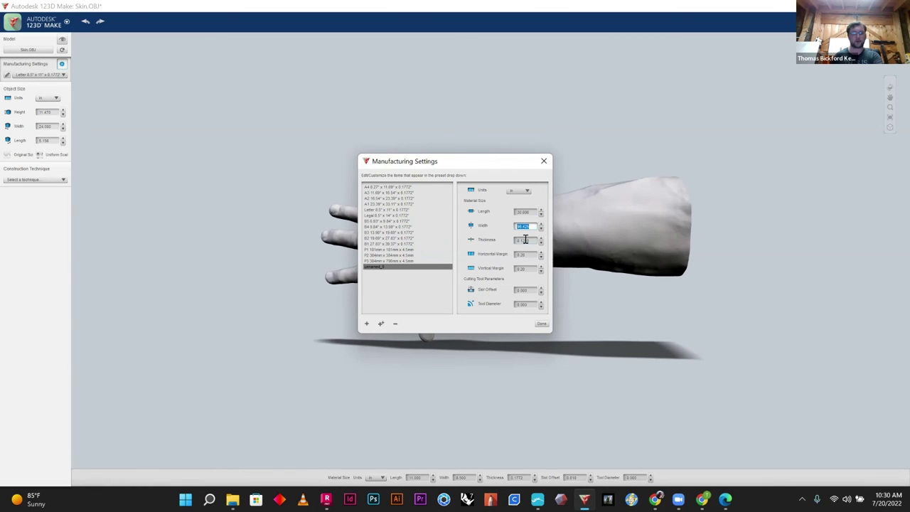
{"action": "type", "text": "24"}
{"action": "left_click", "coordinate": [534, 240]}
{"action": "double_click", "coordinate": [528, 242]}
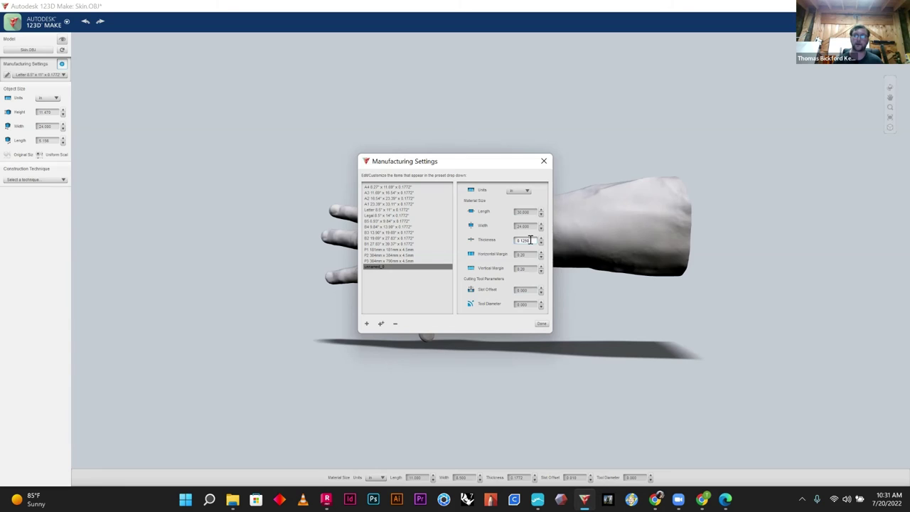
{"action": "left_click", "coordinate": [541, 325]}
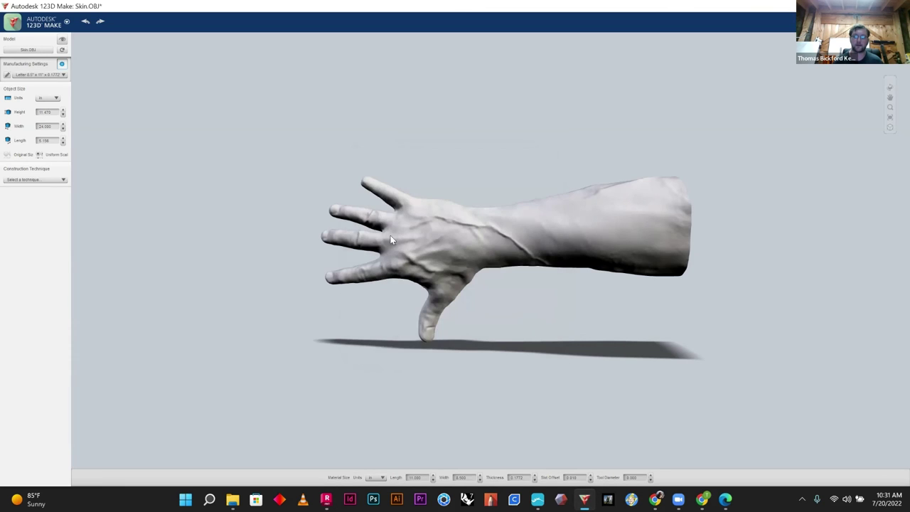
Step: Apply the custom unnamed_0 30 × 24-inch material preset to the hand model
{"action": "left_click", "coordinate": [55, 180]}
{"action": "key", "text": "Escape"}
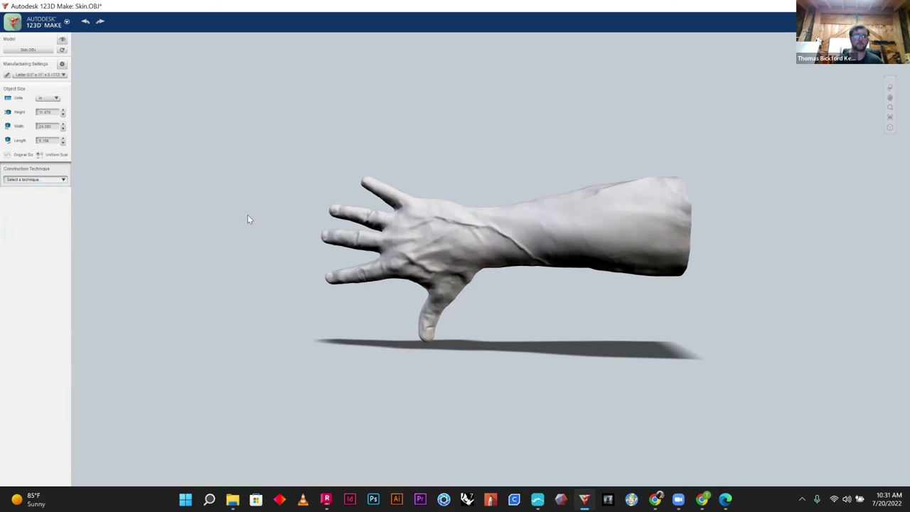
{"action": "left_click", "coordinate": [39, 74]}
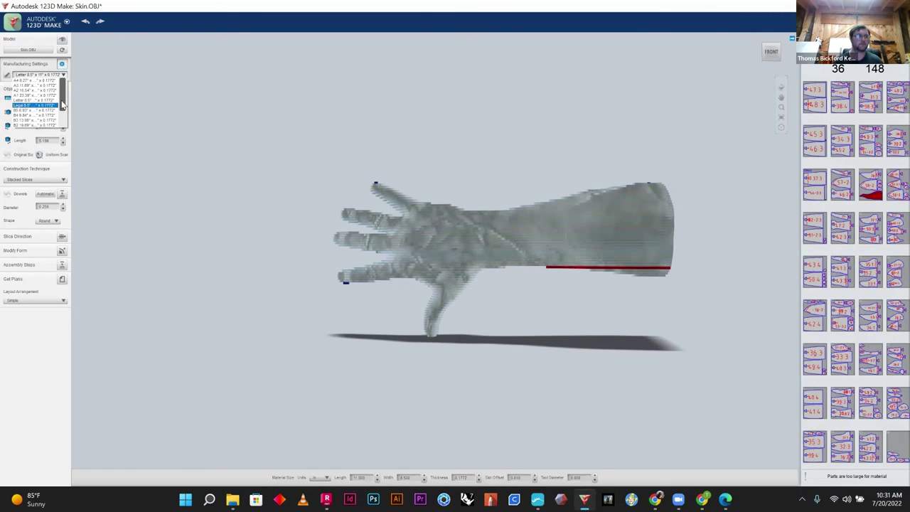
{"action": "scroll", "coordinate": [62, 122], "scroll_direction": "down", "scroll_amount": 3}
{"action": "left_click", "coordinate": [36, 125]}
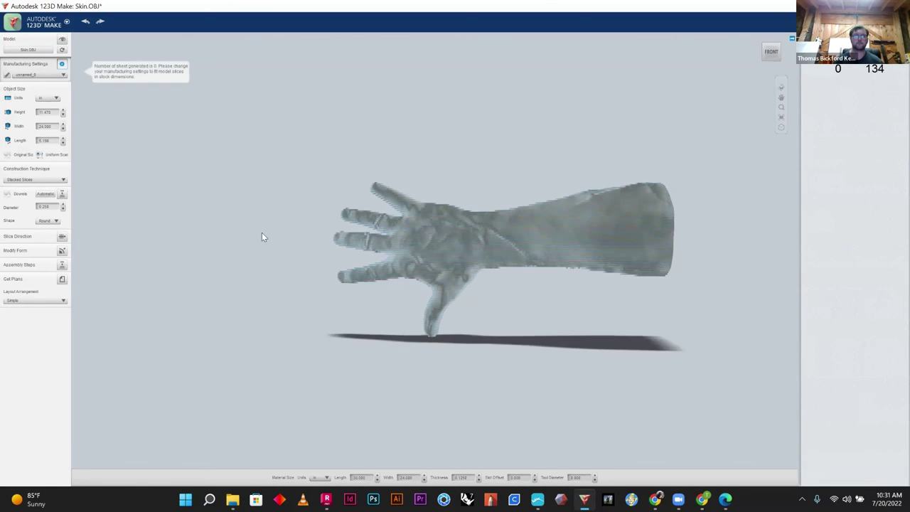
{"action": "scroll", "coordinate": [450, 267], "scroll_direction": "up", "scroll_amount": 5}
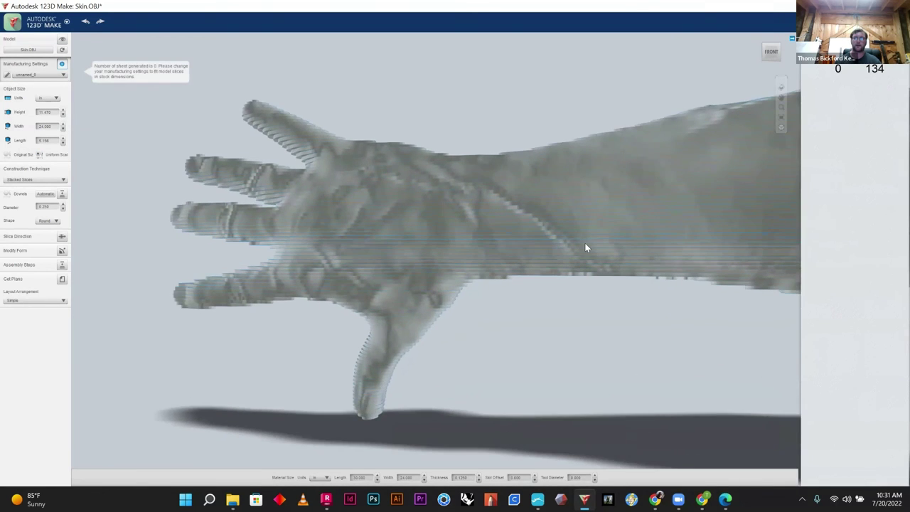
Step: Inspect the hand from the side and behind, keeping Stacked Slices, then adjust slicing direction
{"action": "left_click_drag", "start_coordinate": [521, 302], "coordinate": [276, 265]}
{"action": "scroll", "coordinate": [276, 264], "scroll_direction": "down", "scroll_amount": 5}
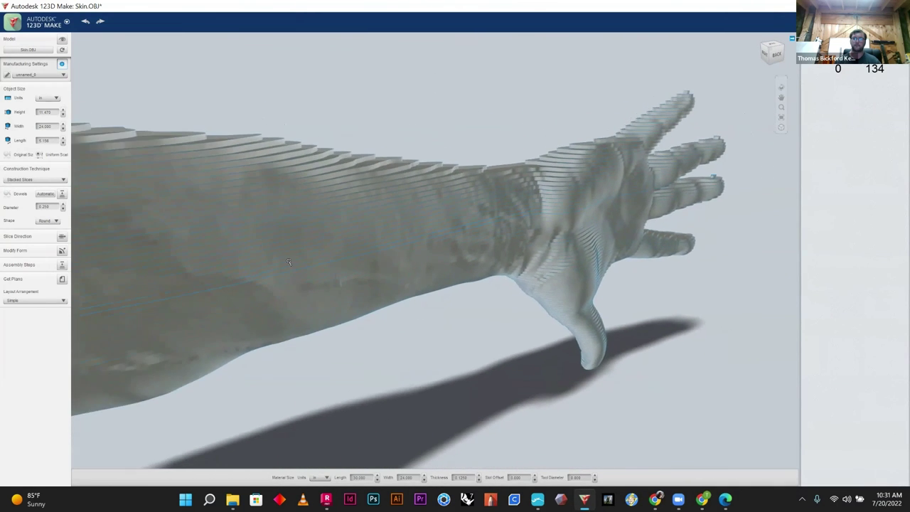
{"action": "left_click_drag", "start_coordinate": [337, 256], "coordinate": [199, 212]}
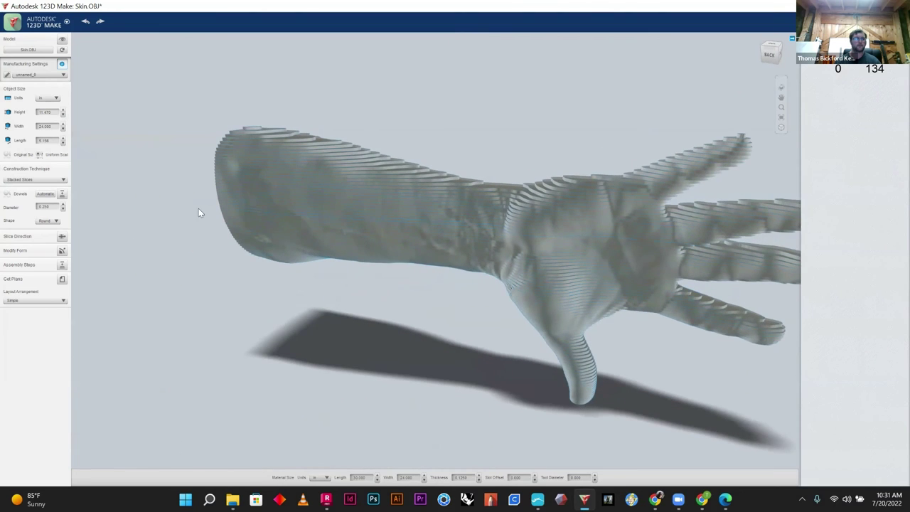
{"action": "left_click", "coordinate": [44, 181]}
{"action": "left_click", "coordinate": [28, 187]}
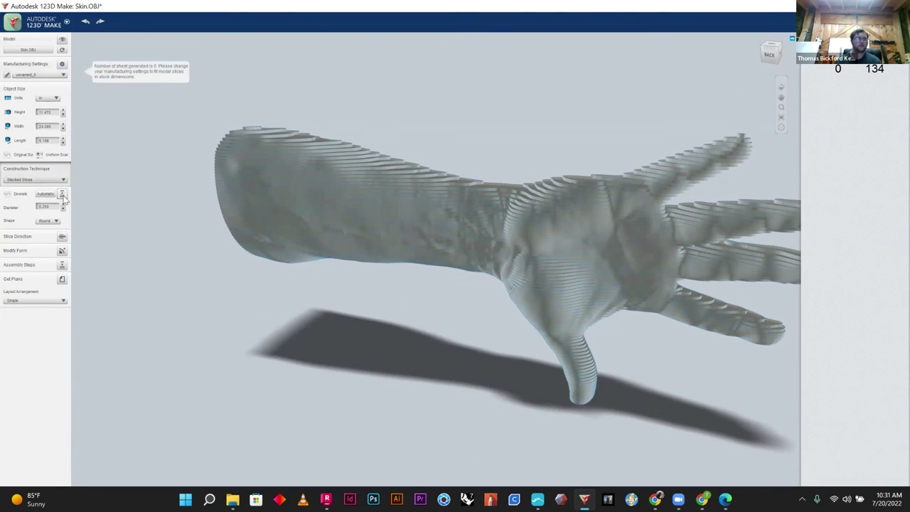
{"action": "left_click", "coordinate": [62, 238]}
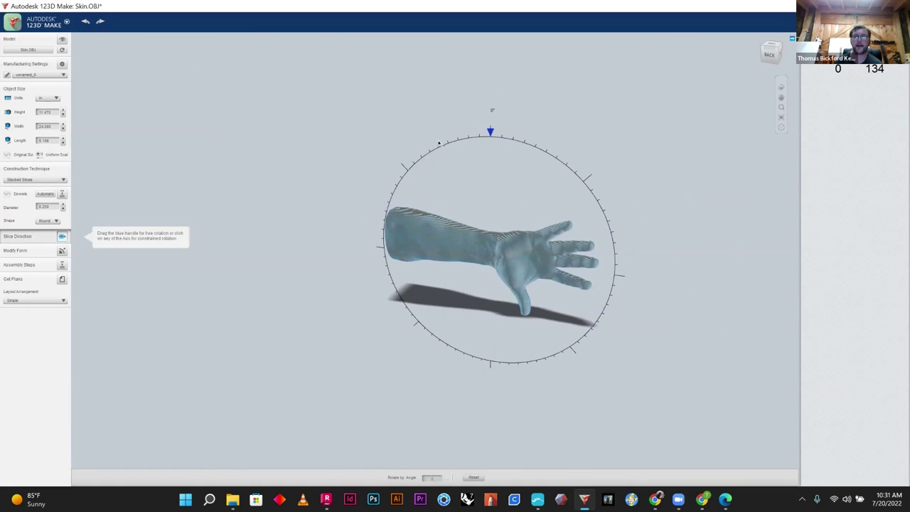
Step: Rotate the slicing direction to 70° and review the second cut sheet's enlarged slice layout
{"action": "left_click_drag", "start_coordinate": [490, 132], "coordinate": [379, 246]}
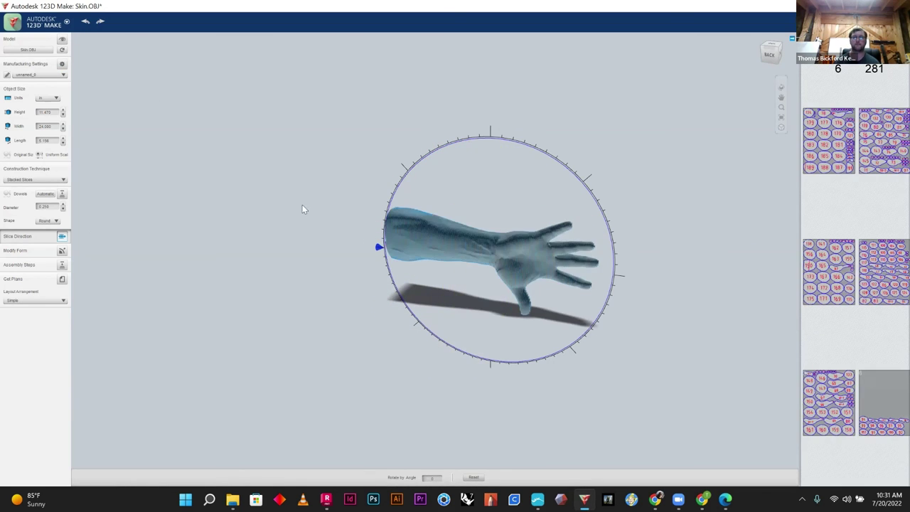
{"action": "scroll", "coordinate": [452, 235], "scroll_direction": "up", "scroll_amount": 6}
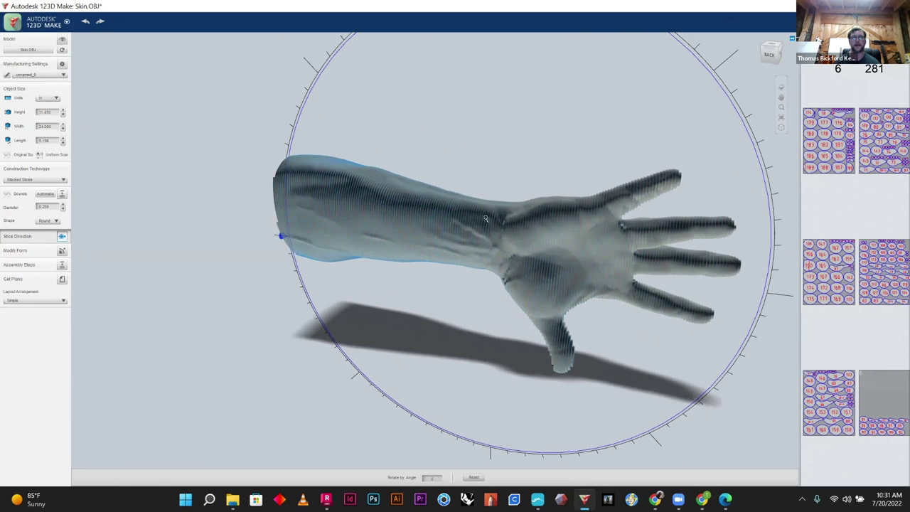
{"action": "scroll", "coordinate": [600, 227], "scroll_direction": "up", "scroll_amount": 2}
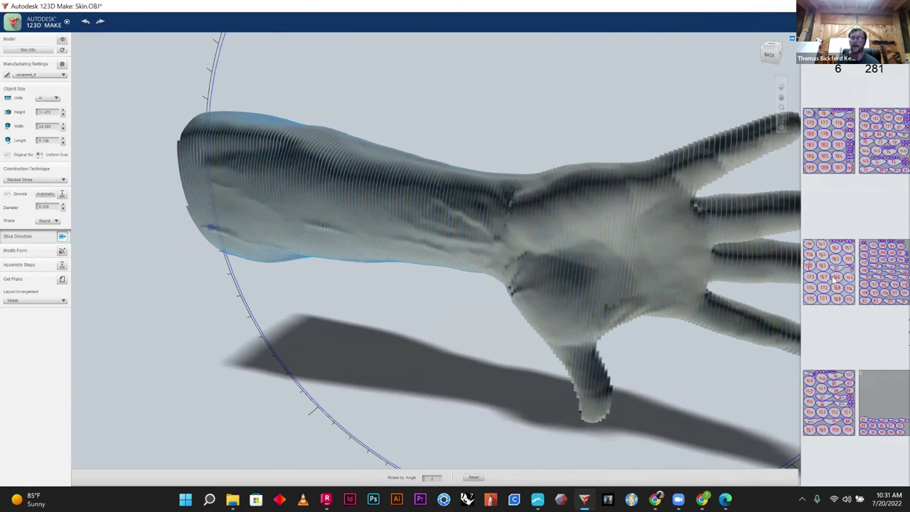
{"action": "left_click", "coordinate": [836, 279]}
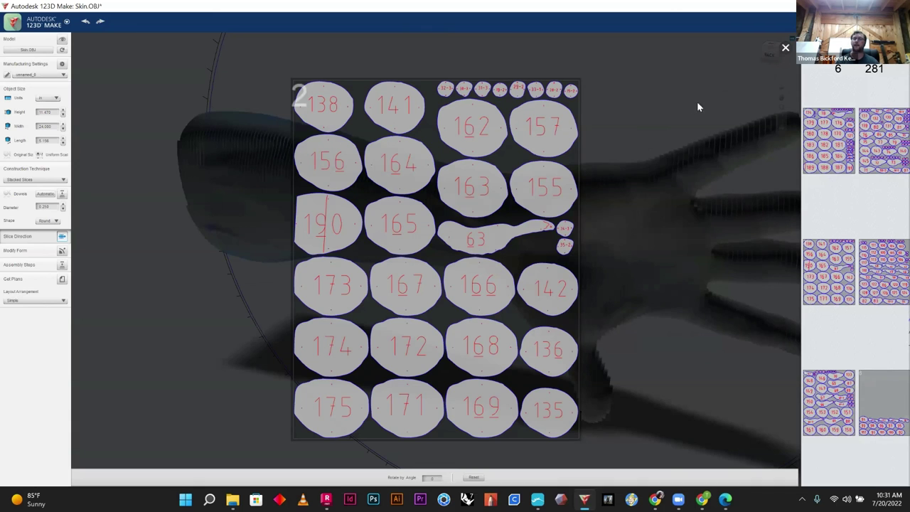
{"action": "left_click", "coordinate": [785, 48]}
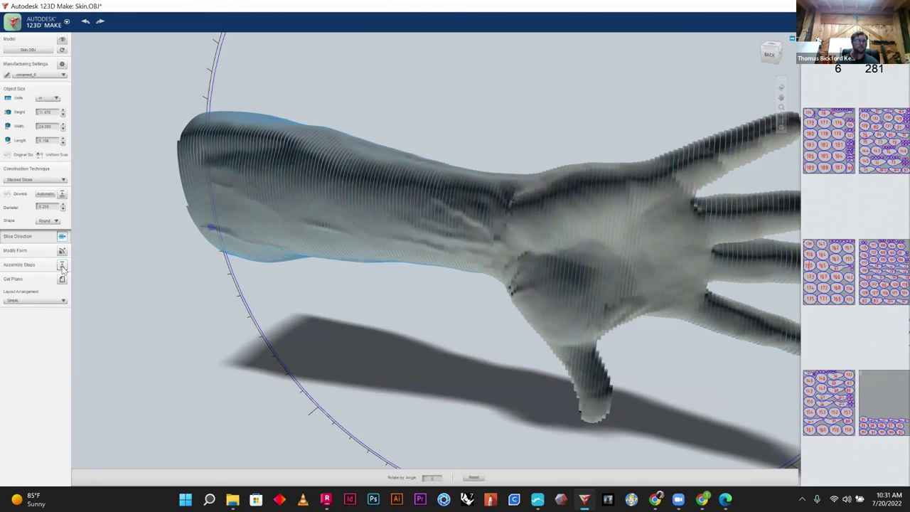
Step: Preview the stacked cardboard assembly steps and scrub back so the wrist slices disappear
{"action": "left_click", "coordinate": [62, 265]}
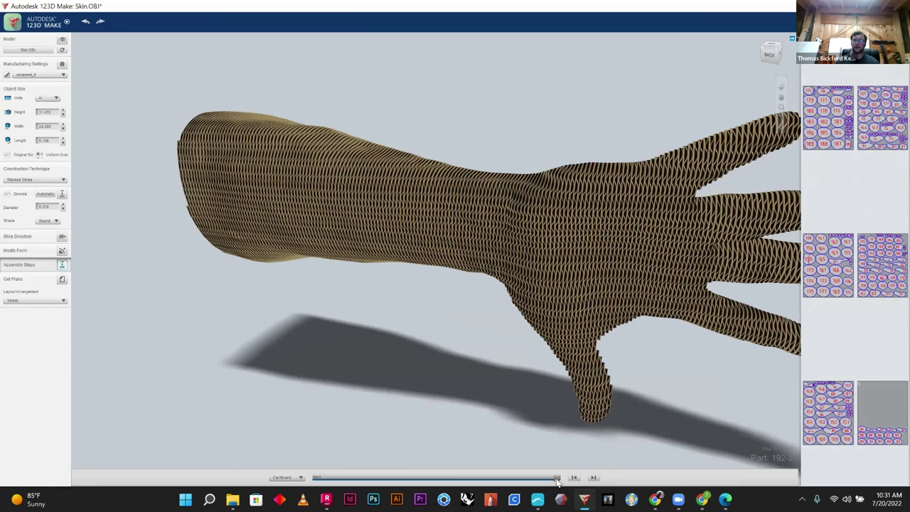
{"action": "left_click_drag", "start_coordinate": [557, 481], "coordinate": [595, 471]}
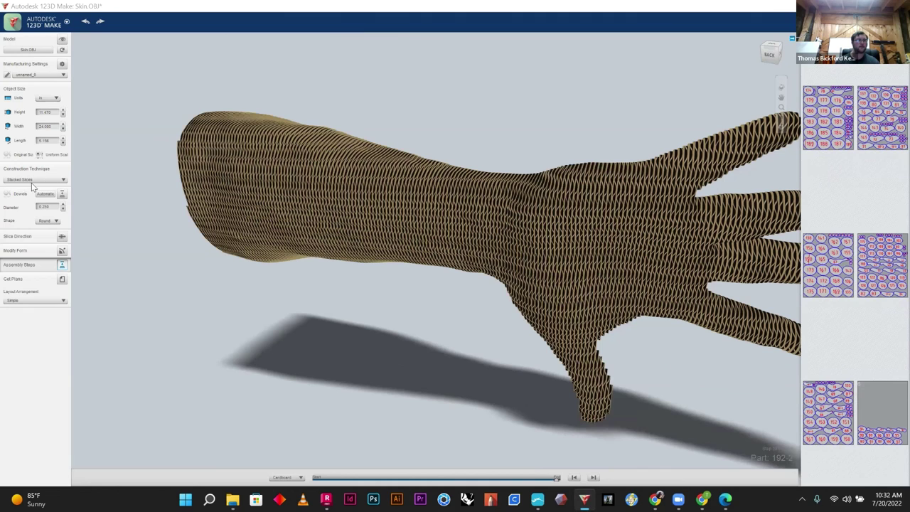
Step: Rebuild the hand as Radial Slices with a radial count of 45
{"action": "left_click", "coordinate": [35, 182]}
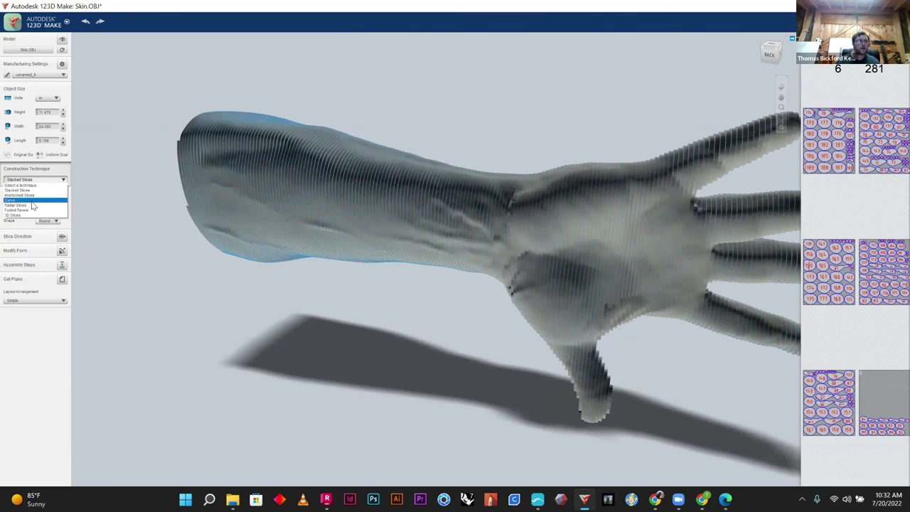
{"action": "left_click", "coordinate": [32, 205]}
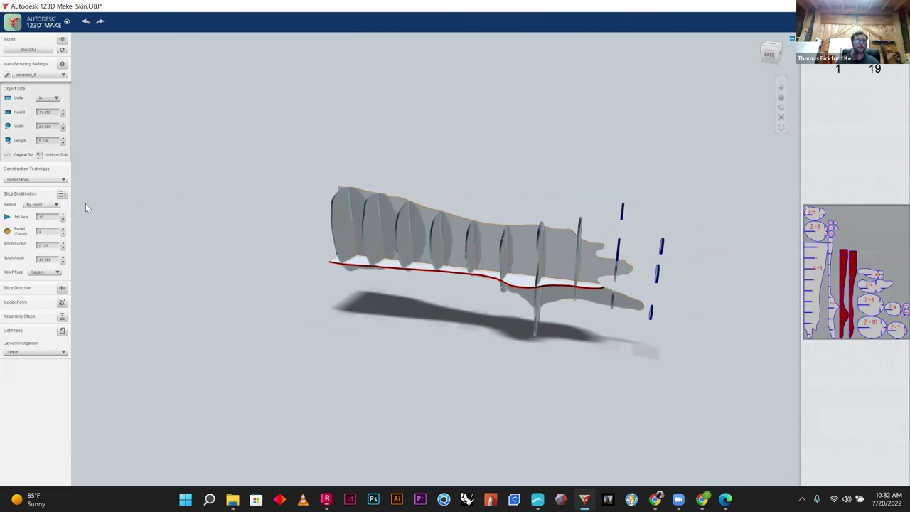
{"action": "left_click", "coordinate": [62, 230]}
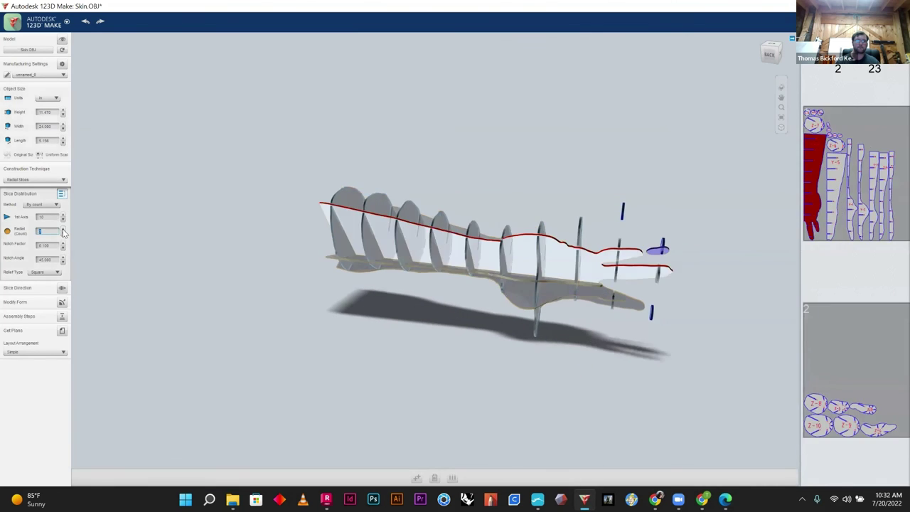
{"action": "left_click", "coordinate": [62, 230]}
{"action": "left_click", "coordinate": [63, 231]}
{"action": "left_click", "coordinate": [63, 231]}
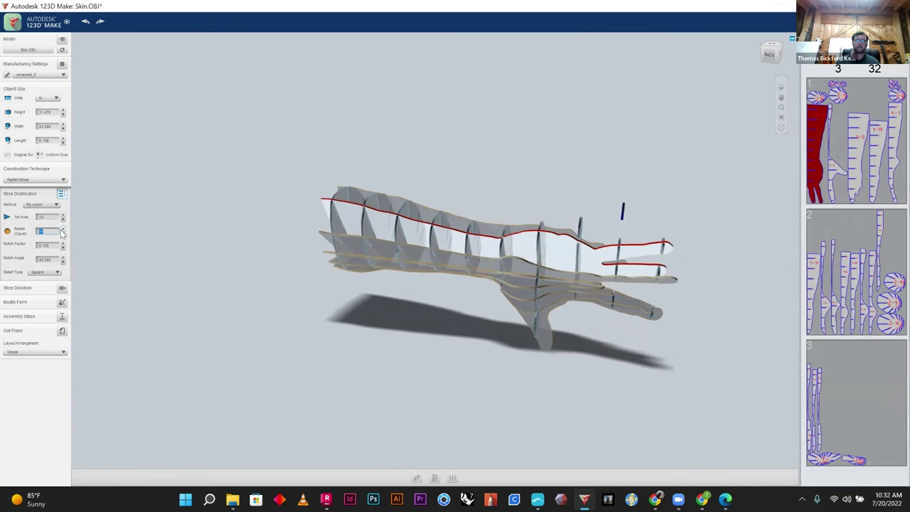
{"action": "left_click", "coordinate": [63, 230]}
{"action": "left_click", "coordinate": [62, 231]}
{"action": "left_click", "coordinate": [63, 230]}
{"action": "left_click", "coordinate": [63, 230]}
{"action": "left_click", "coordinate": [62, 230]}
{"action": "left_click", "coordinate": [63, 231]}
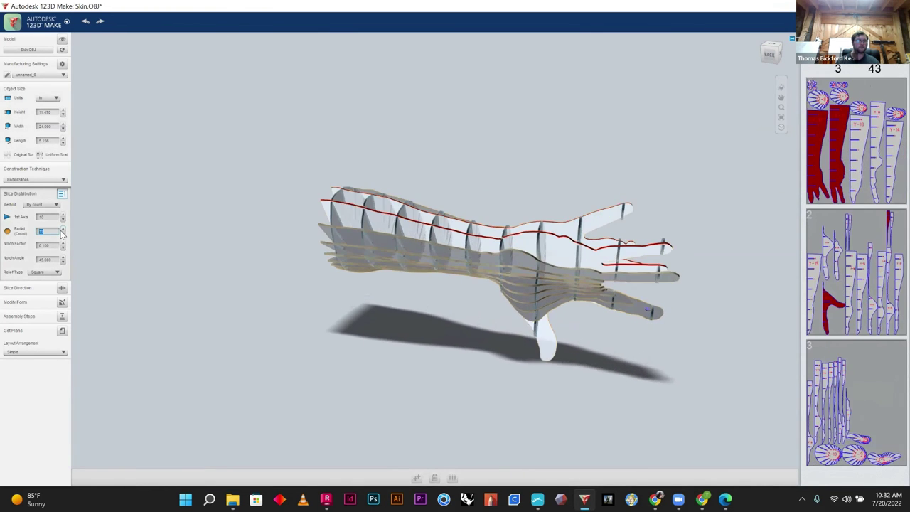
{"action": "left_click", "coordinate": [62, 230]}
{"action": "left_click", "coordinate": [63, 231]}
{"action": "left_click", "coordinate": [63, 231]}
{"action": "left_click", "coordinate": [62, 231]}
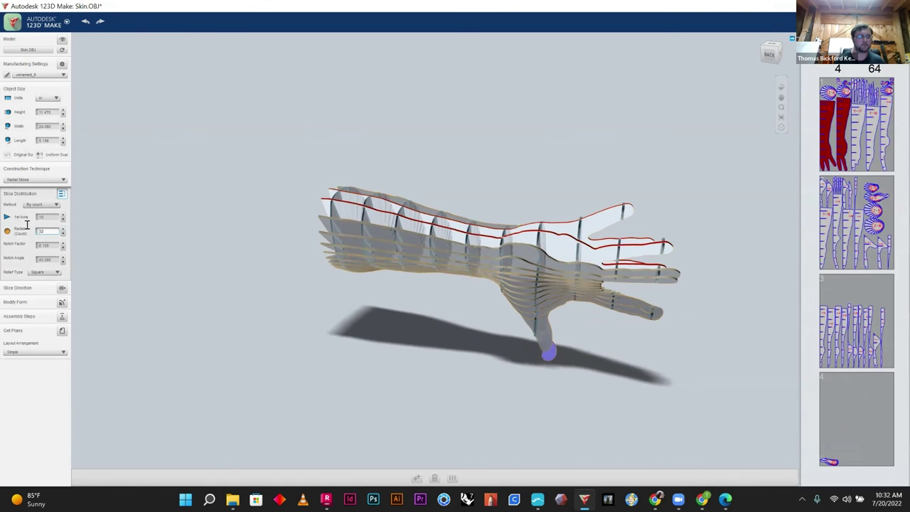
{"action": "type", "text": "45"}
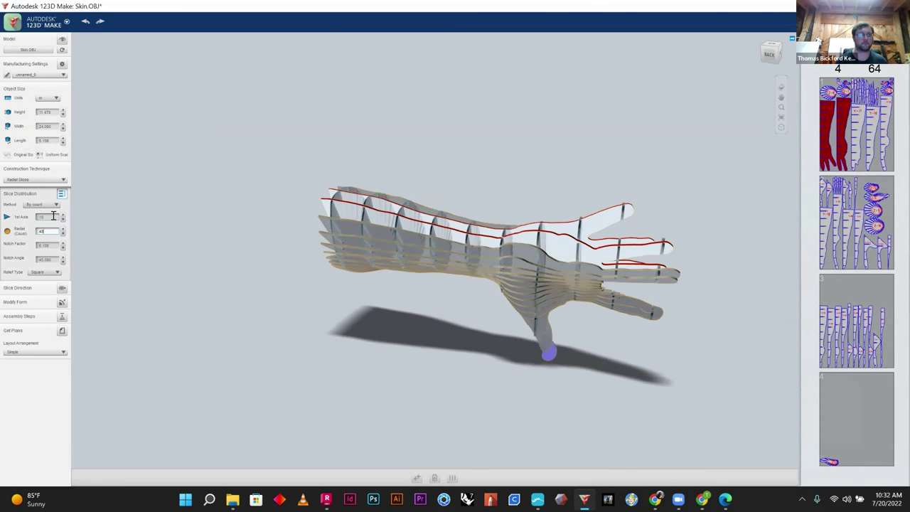
{"action": "left_click", "coordinate": [53, 216]}
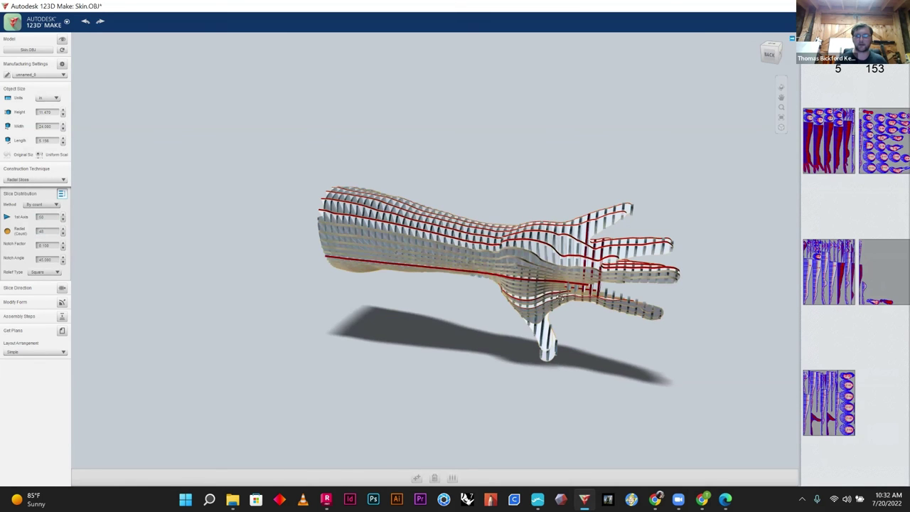
Step: Orbit the radial-sliced hand to inspect its side and end, then bring up the slide PDF
{"action": "left_click_drag", "start_coordinate": [559, 297], "coordinate": [830, 318]}
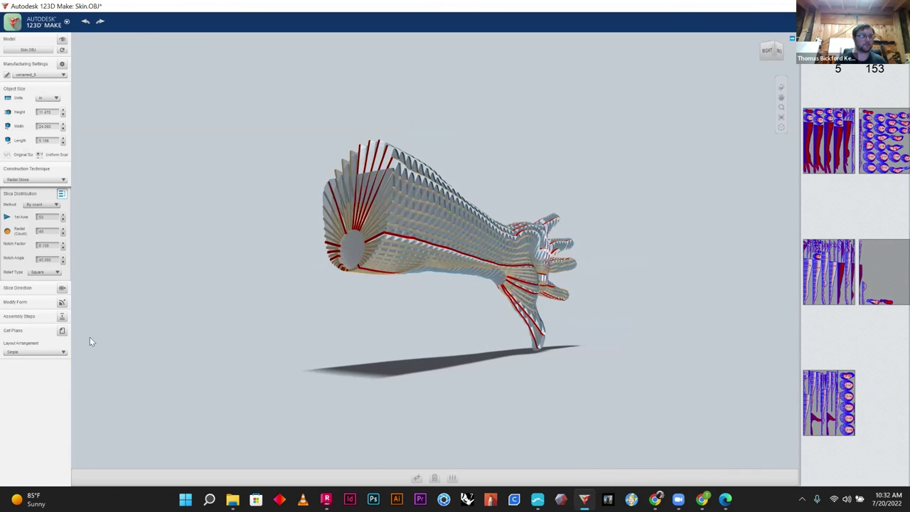
{"action": "left_click_drag", "start_coordinate": [380, 209], "coordinate": [374, 248]}
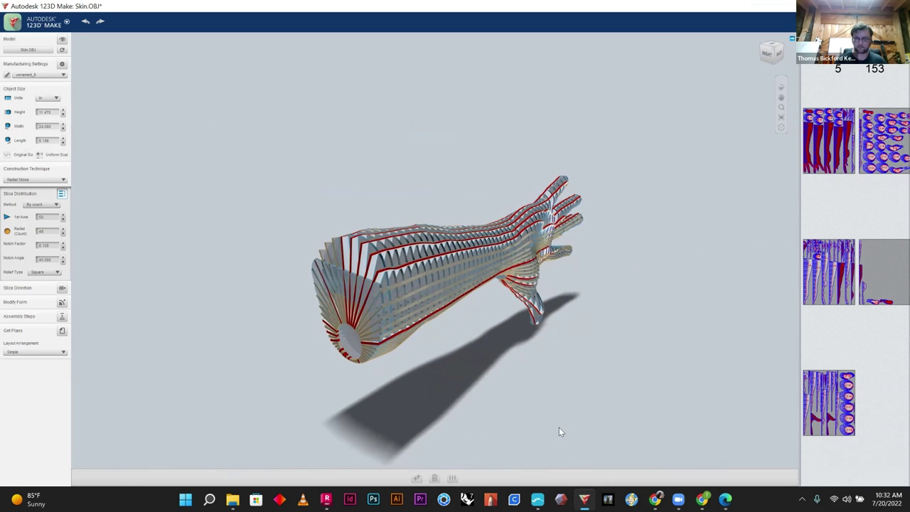
{"action": "left_click", "coordinate": [726, 498]}
Step: Scroll from the Star Wars slide to page 36, the 3D Scanning Optional Assignment
{"action": "scroll", "coordinate": [529, 365], "scroll_direction": "down", "scroll_amount": 8}
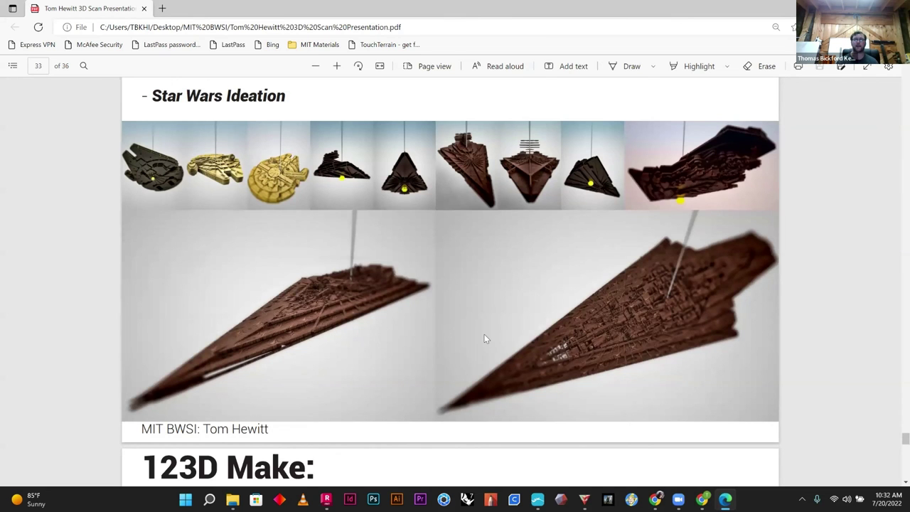
{"action": "scroll", "coordinate": [486, 339], "scroll_direction": "down", "scroll_amount": 4}
{"action": "scroll", "coordinate": [486, 340], "scroll_direction": "down", "scroll_amount": 1}
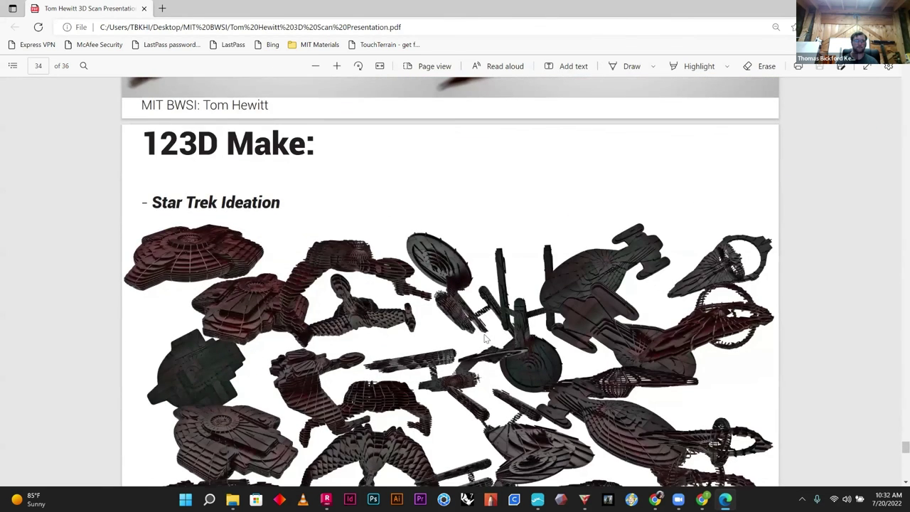
{"action": "scroll", "coordinate": [485, 339], "scroll_direction": "down", "scroll_amount": 1}
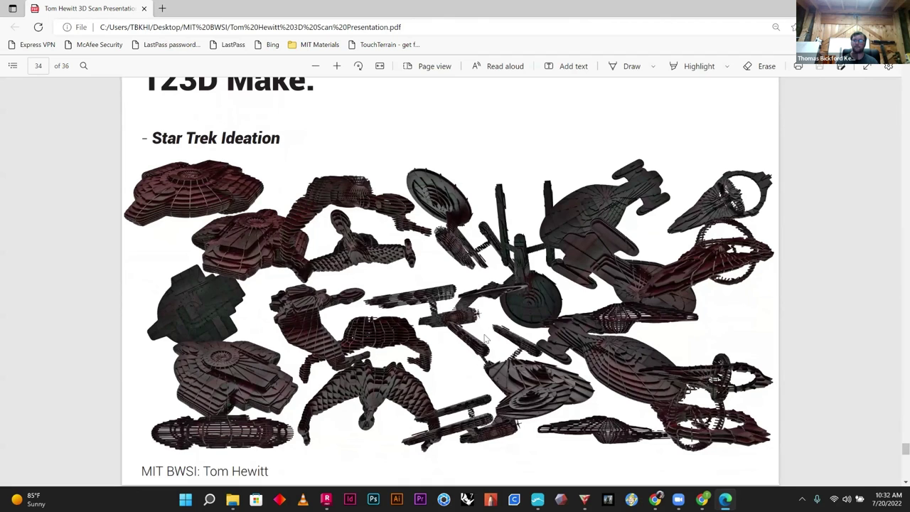
{"action": "scroll", "coordinate": [486, 340], "scroll_direction": "down", "scroll_amount": 7}
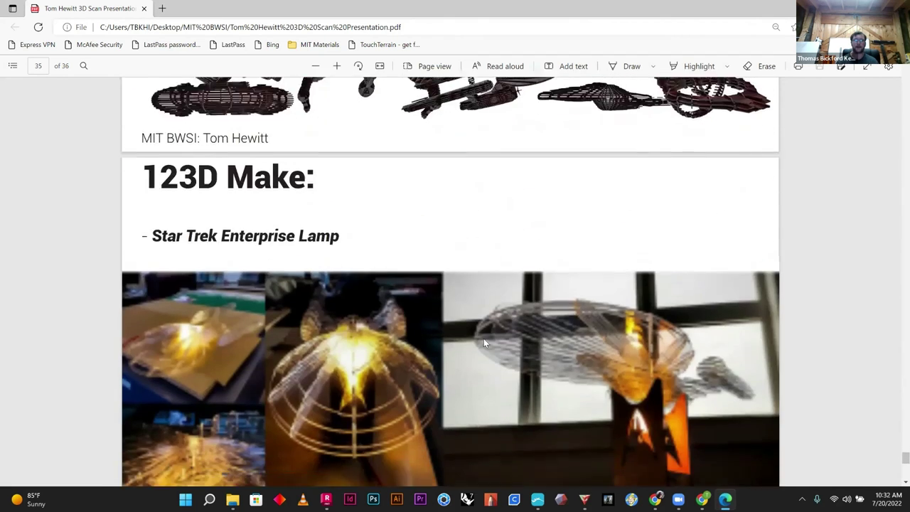
{"action": "scroll", "coordinate": [488, 343], "scroll_direction": "up", "scroll_amount": 1}
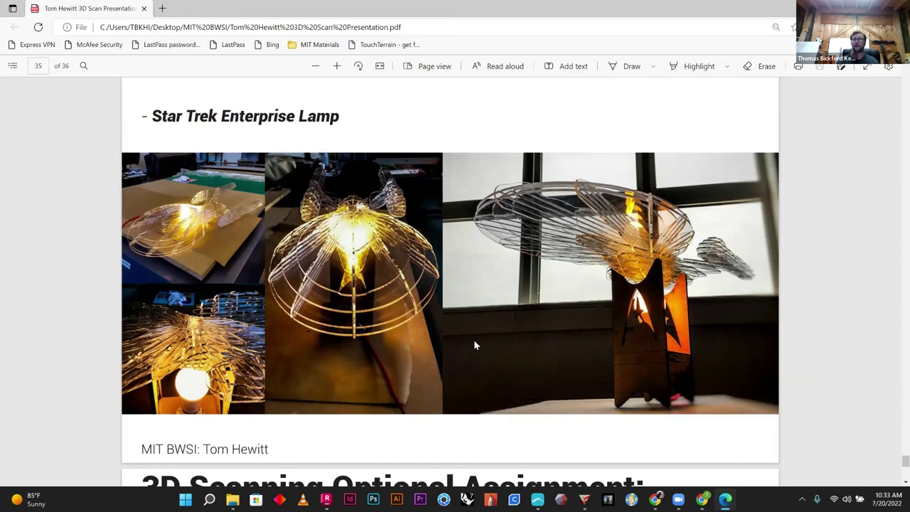
{"action": "scroll", "coordinate": [475, 345], "scroll_direction": "down", "scroll_amount": 3}
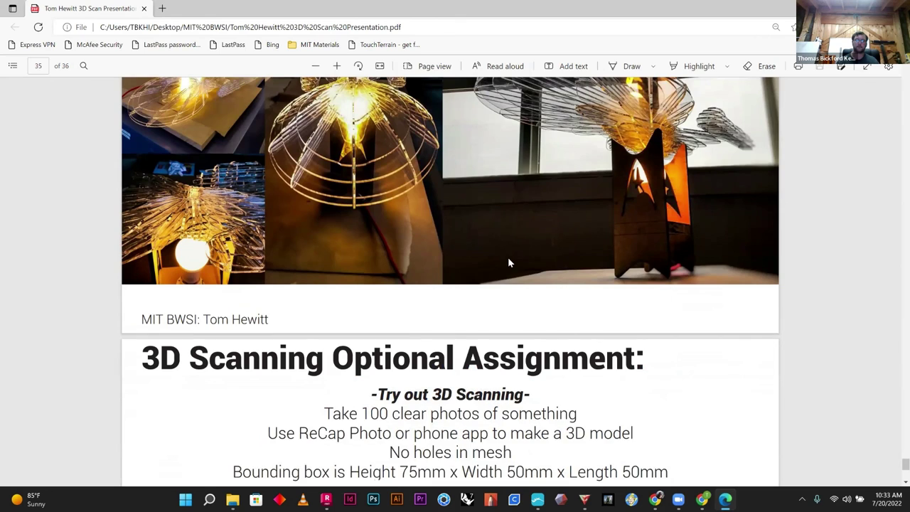
{"action": "scroll", "coordinate": [508, 257], "scroll_direction": "down", "scroll_amount": 5}
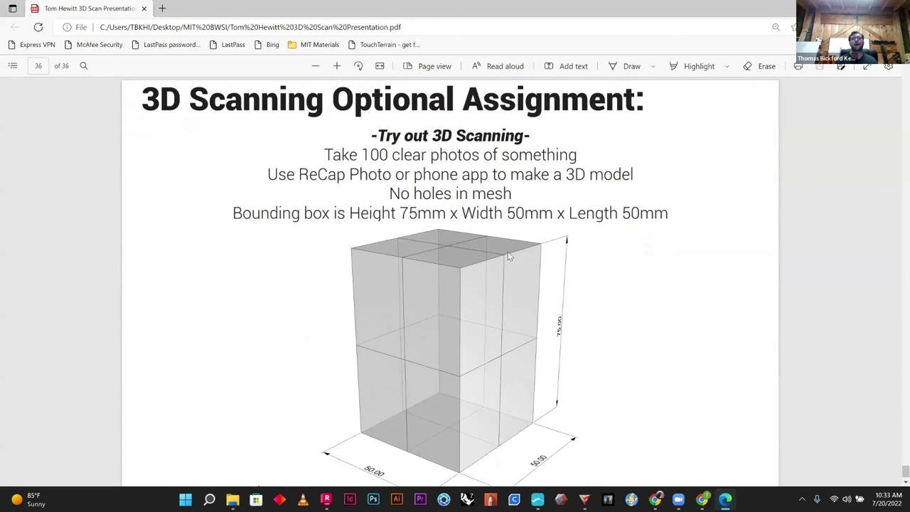